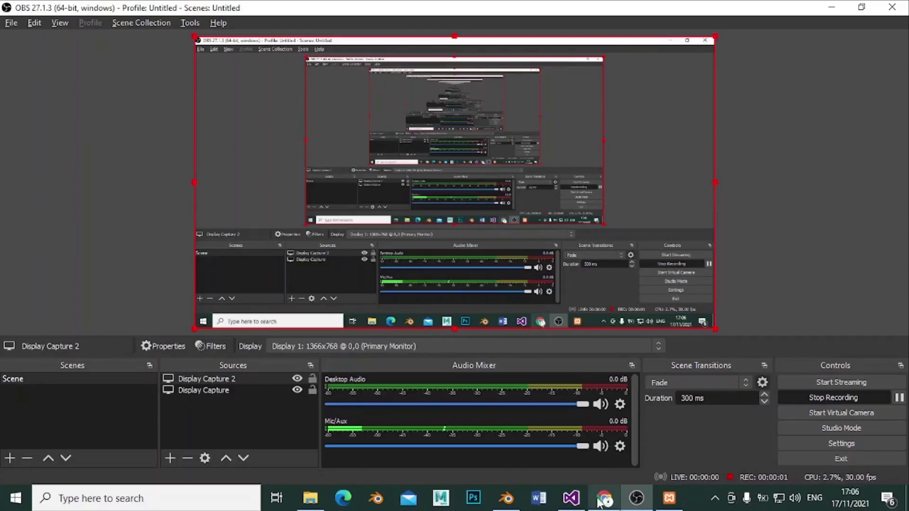
# Start the OBS recording and scrub the Blender Sequencer audio to frame 239.
pyautogui.click(506, 498)
pyautogui.moveTo(347, 52)
pyautogui.mouseDown()
pyautogui.moveTo(338, 59)
pyautogui.moveTo(344, 61)
pyautogui.mouseUp()
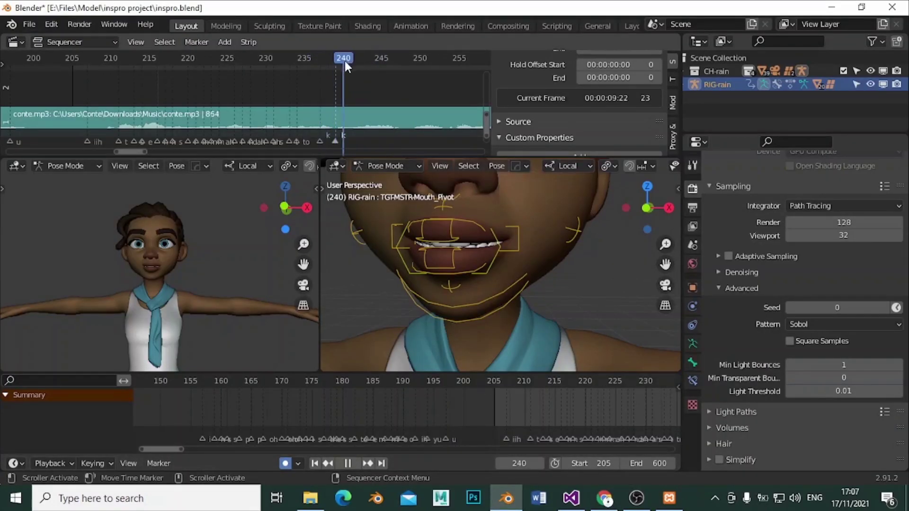
# Add a marker named 'l' at the current frame.
pyautogui.press('m')
pyautogui.press('F2')
pyautogui.write('l')
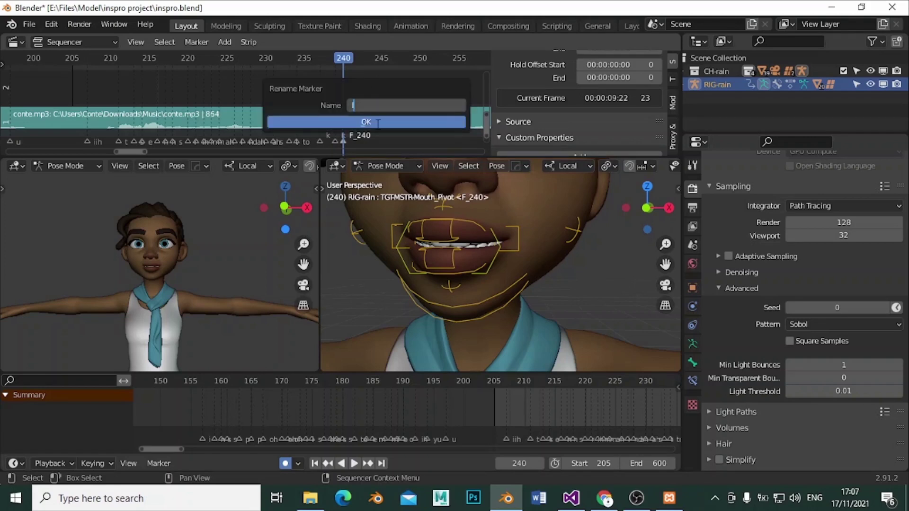
pyautogui.press('Return')
# Play and scrub the audio around frame 240 to find the sound at frame 242.
pyautogui.press('space')
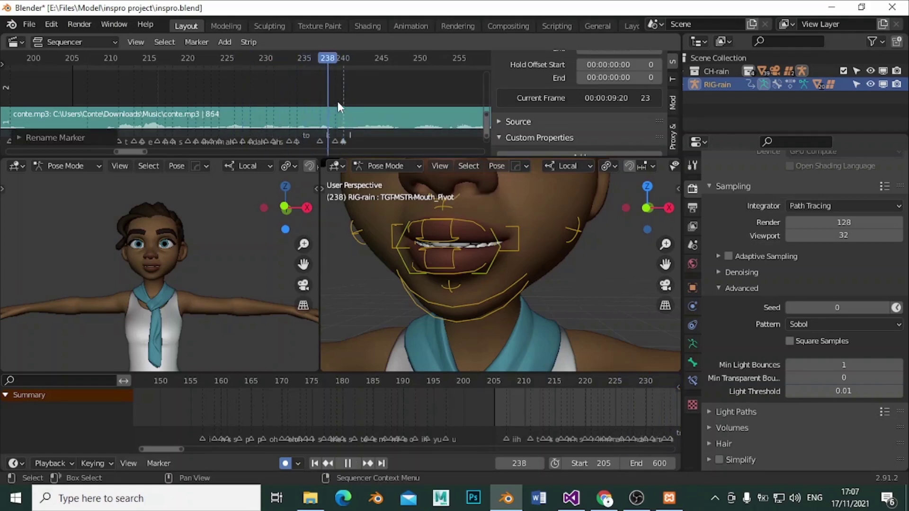
pyautogui.moveTo(349, 90); pyautogui.dragTo(381, 59)
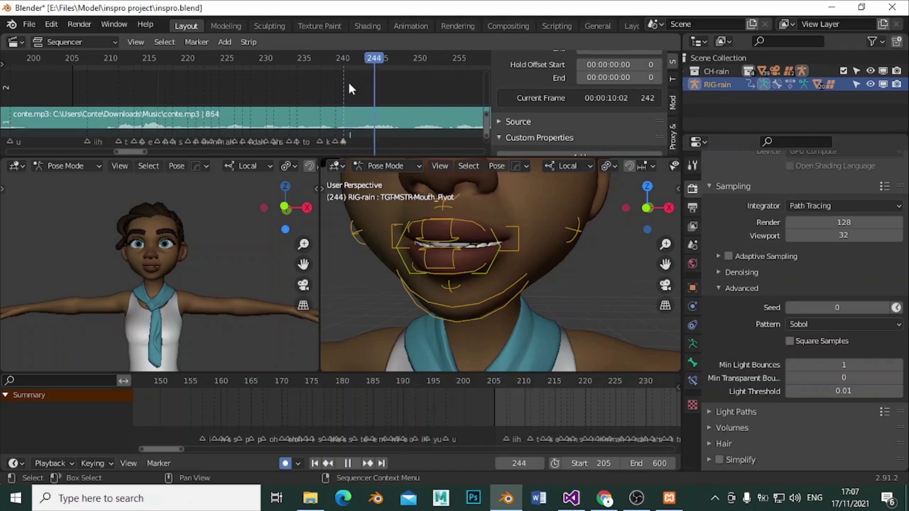
pyautogui.click(337, 63)
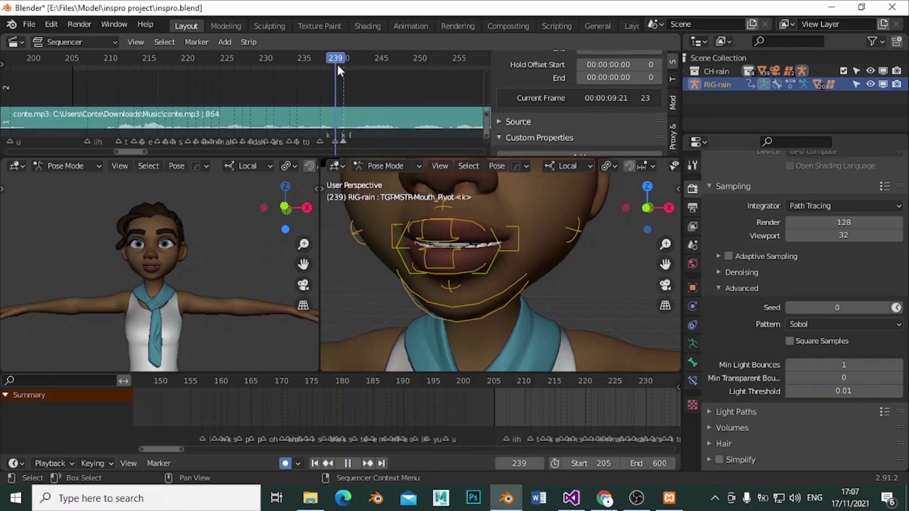
pyautogui.press('space')
pyautogui.click(360, 60)
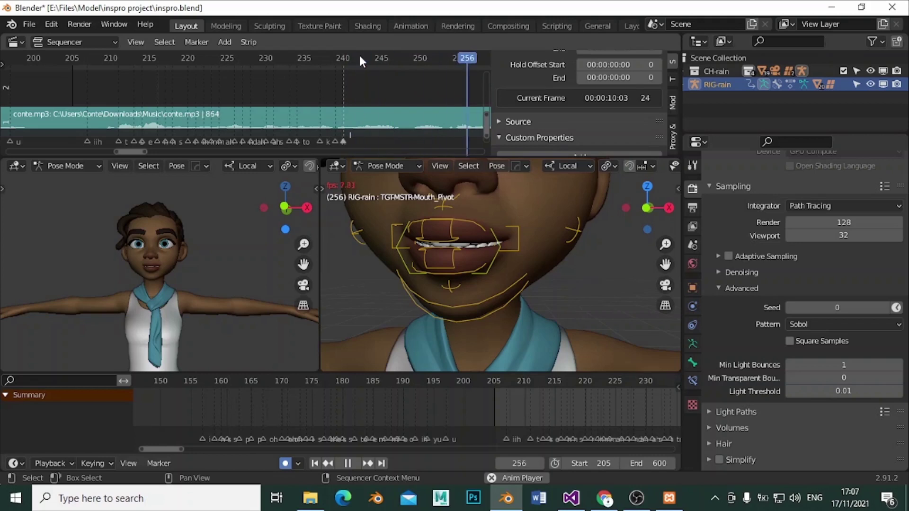
pyautogui.press('Escape')
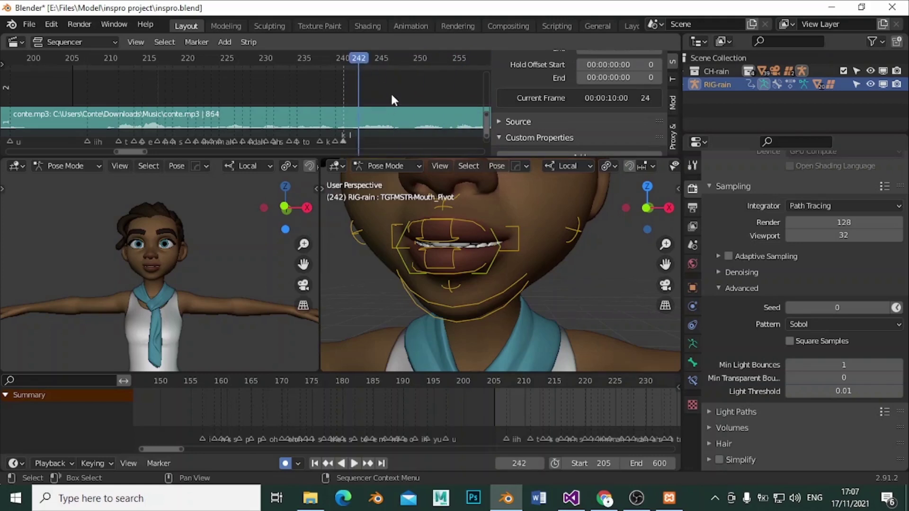
# Add a marker at frame 242 and name it 'ah'.
pyautogui.press('m')
pyautogui.press('F2')
pyautogui.write('ah')
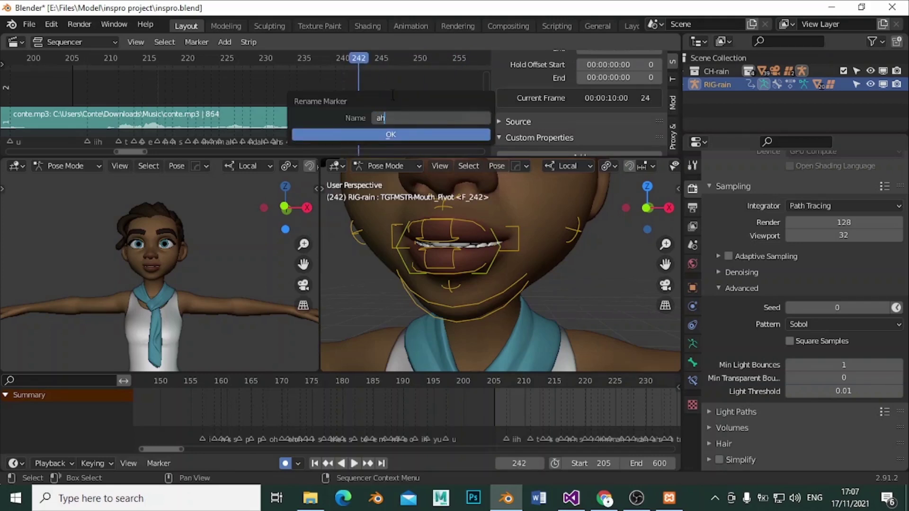
pyautogui.click(388, 134)
# Replay and scrub the audio around the ah marker from frame 242.
pyautogui.press('space')
pyautogui.click(359, 57)
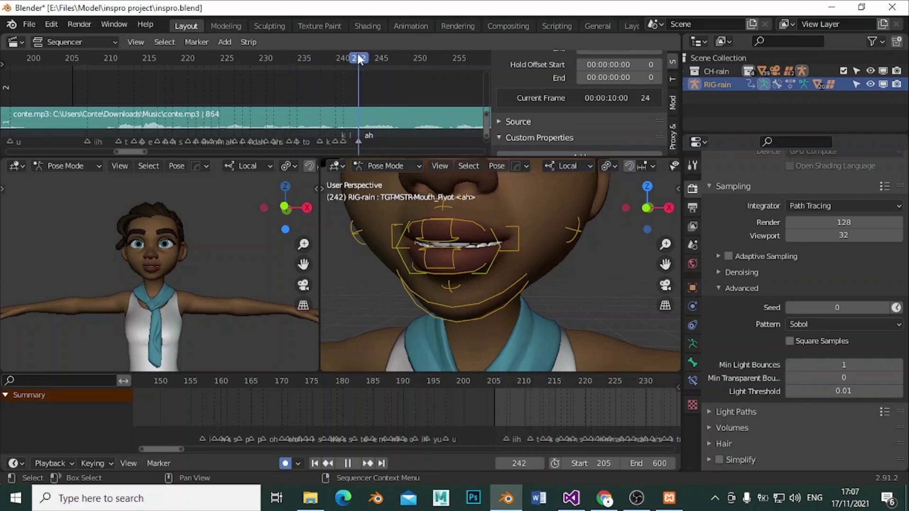
pyautogui.moveTo(358, 57)
pyautogui.mouseDown()
pyautogui.moveTo(385, 48)
pyautogui.moveTo(409, 49)
pyautogui.moveTo(375, 58)
pyautogui.moveTo(409, 59)
pyautogui.mouseUp()
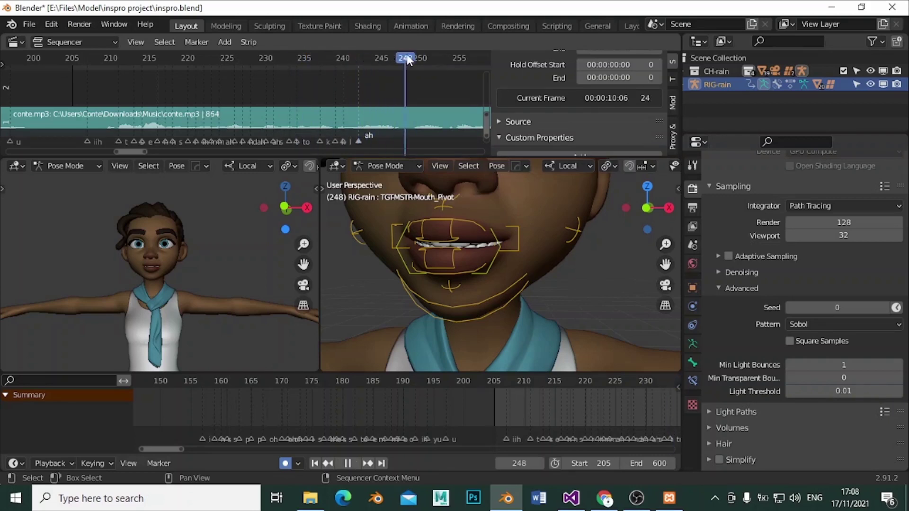
pyautogui.click(357, 55)
pyautogui.click(373, 60)
pyautogui.press('space')
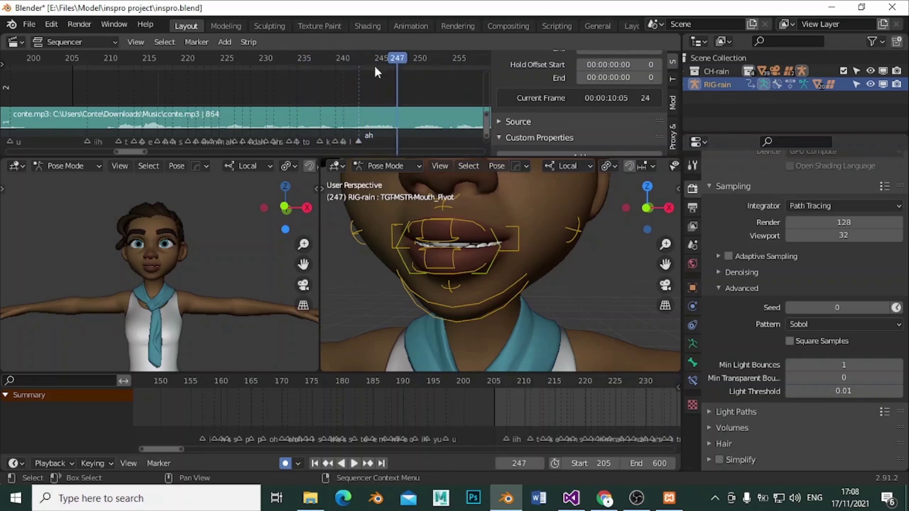
pyautogui.press('space')
# Keep replaying the sound after the ah marker, parking the playhead at frame 247.
pyautogui.click(397, 54)
pyautogui.click(366, 66)
pyautogui.click(420, 70)
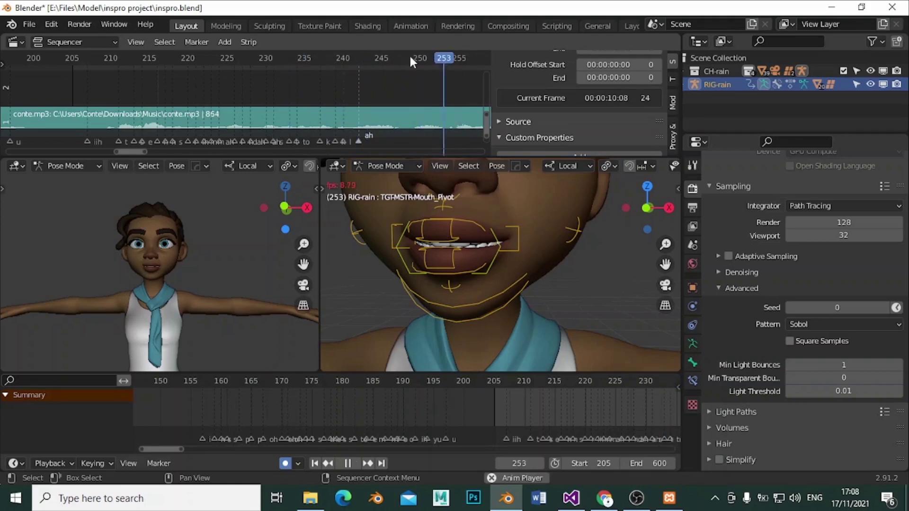
pyautogui.click(379, 56)
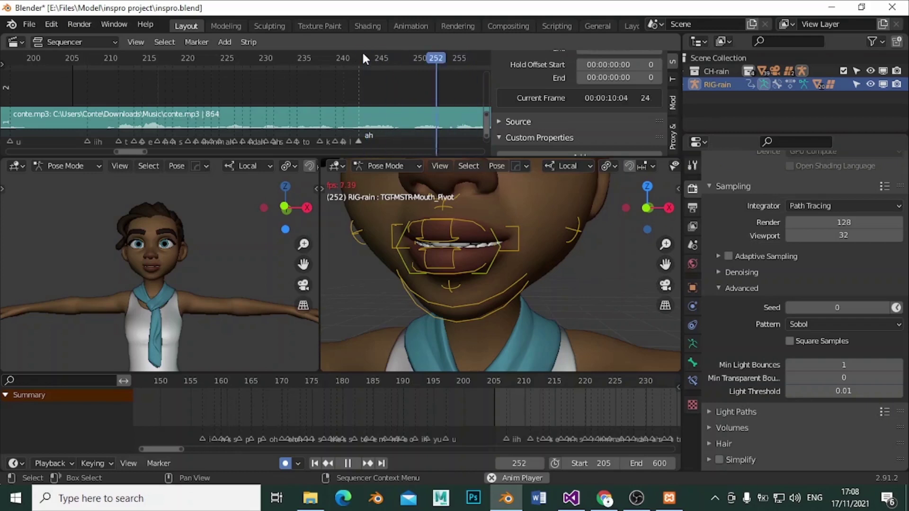
pyautogui.click(375, 54)
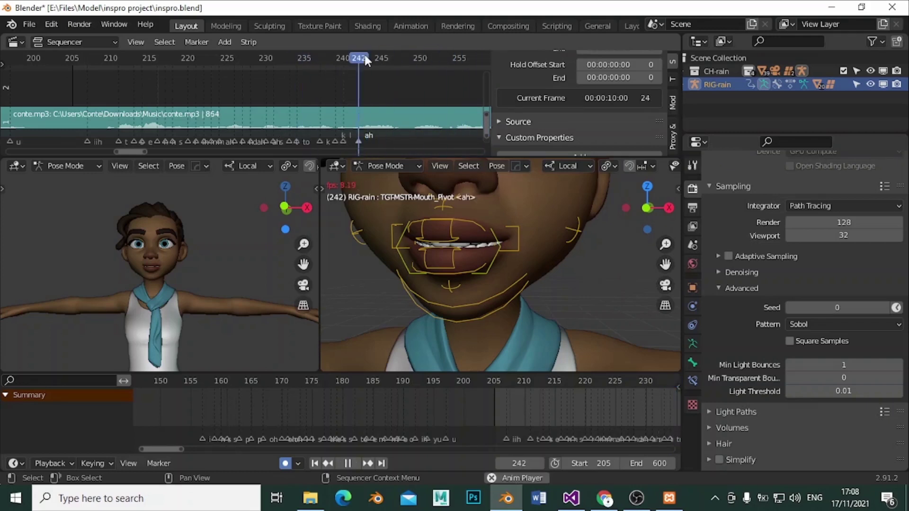
pyautogui.press('space')
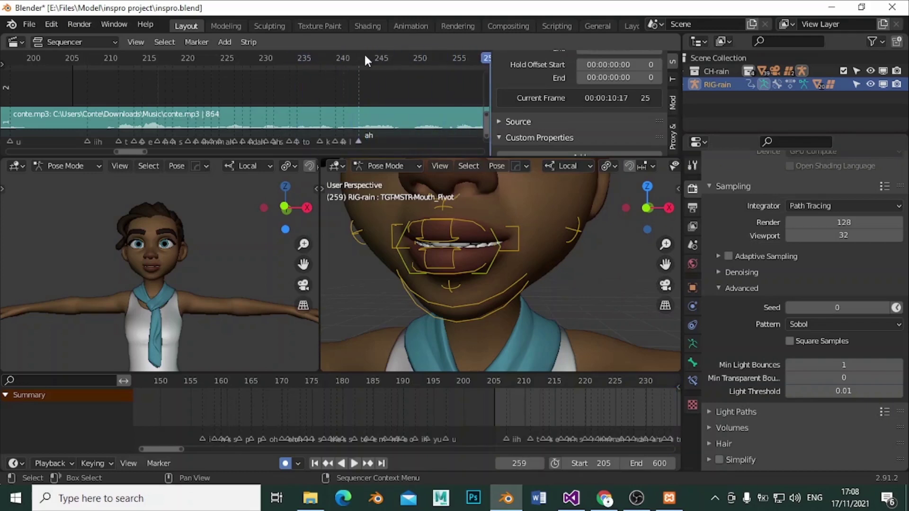
pyautogui.moveTo(364, 60); pyautogui.dragTo(398, 44)
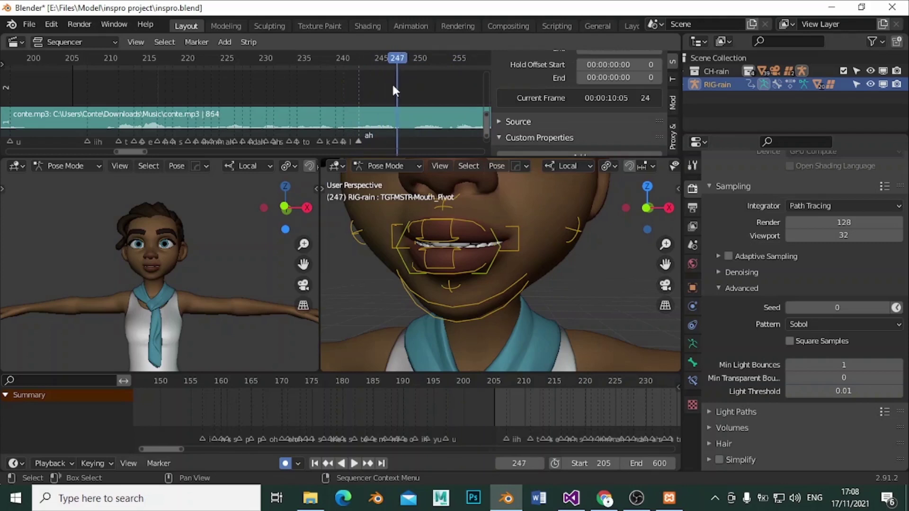
# Add a marker at frame 247 and name it 't'.
pyautogui.press('m')
pyautogui.press('F2')
pyautogui.press('Escape')
pyautogui.press('F2')
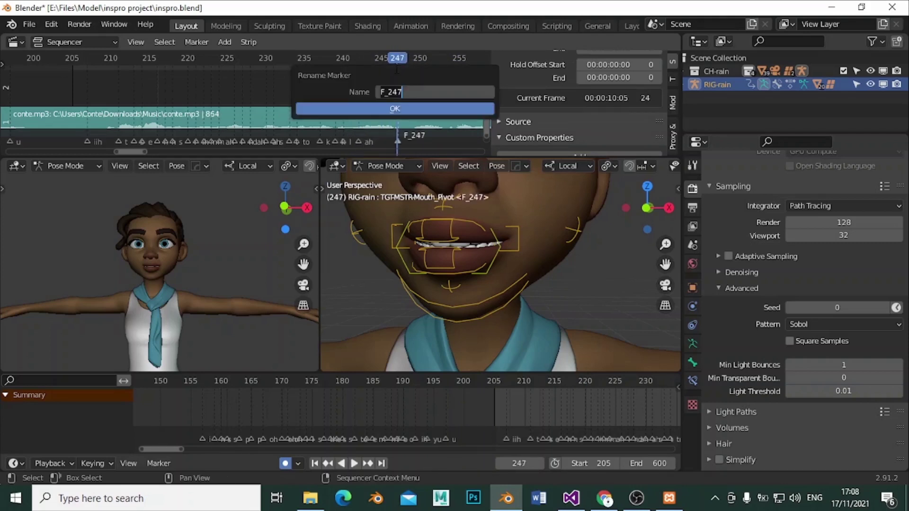
pyautogui.write('t')
pyautogui.click(391, 112)
# Replay the audio around the t marker and leave the playhead at frame 249.
pyautogui.press('space')
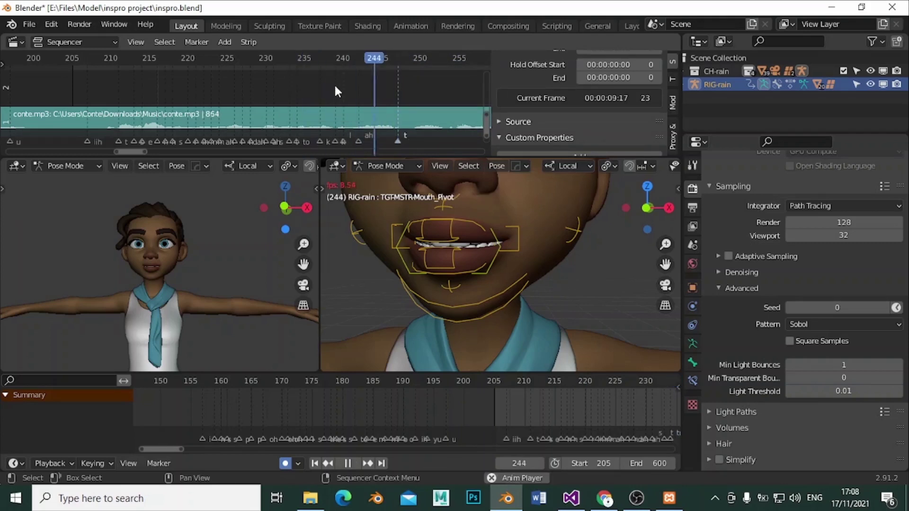
pyautogui.click(415, 58)
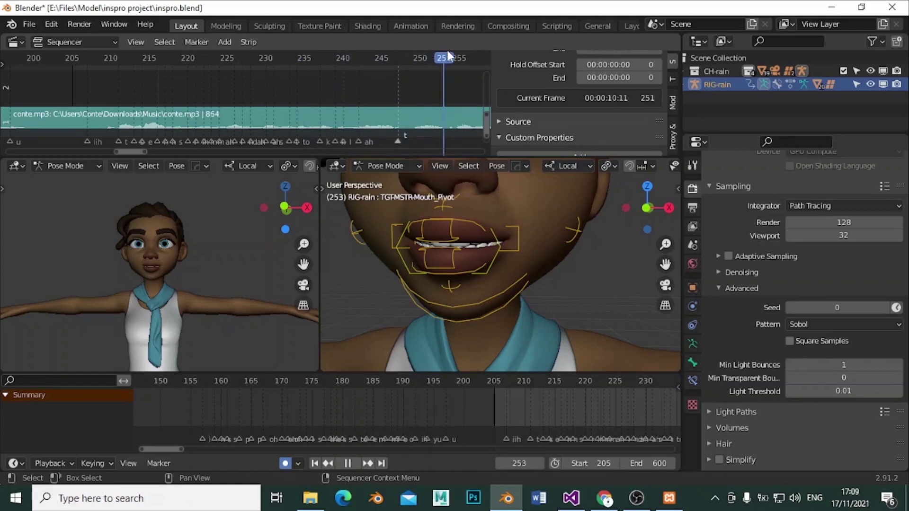
pyautogui.click(418, 59)
pyautogui.click(414, 59)
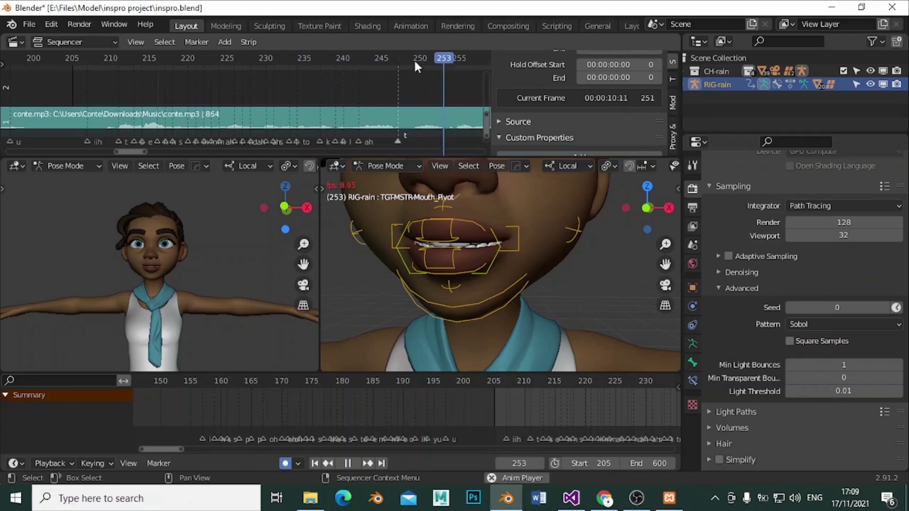
pyautogui.click(414, 59)
pyautogui.press('space')
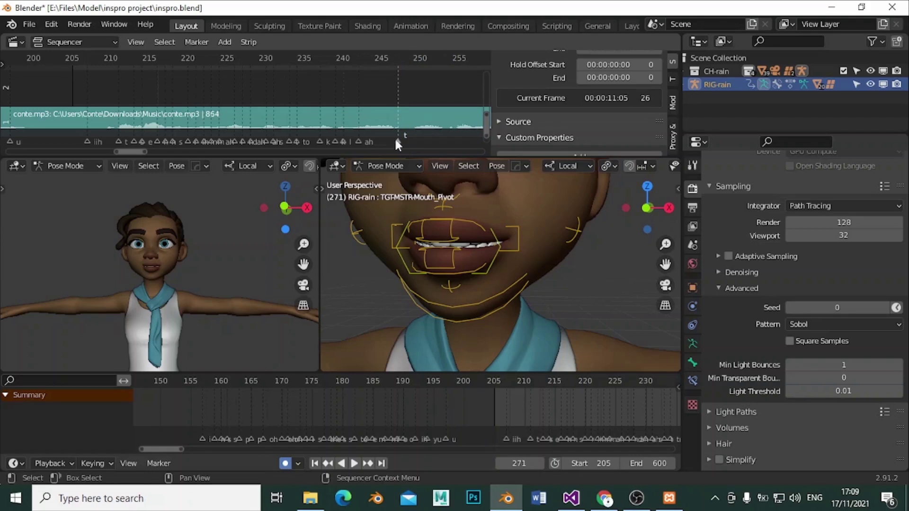
pyautogui.moveTo(399, 74); pyautogui.dragTo(416, 66)
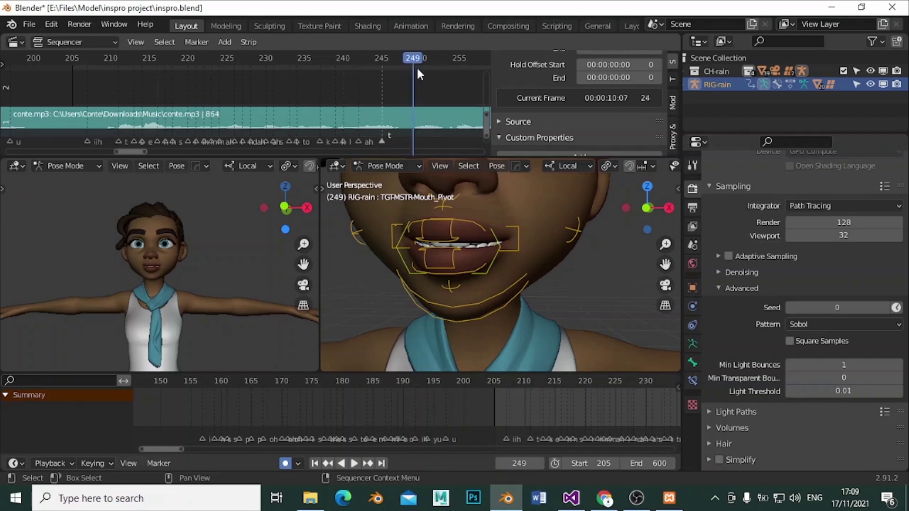
pyautogui.scroll(-4, 419, 73)
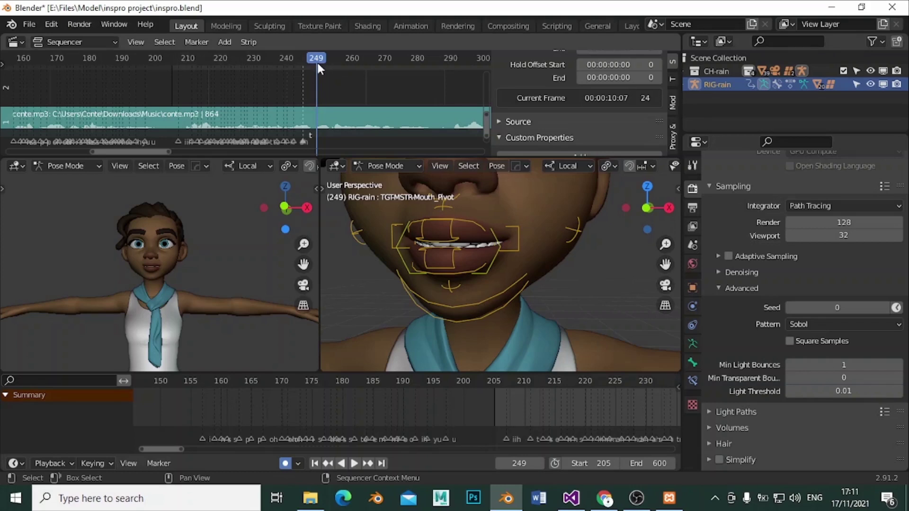
# Add a marker named 'v' at frame 248.
pyautogui.moveTo(317, 64); pyautogui.dragTo(370, 57)
pyautogui.scroll(2, 331, 66)
pyautogui.press('m')
pyautogui.press('F2')
pyautogui.write('v')
pyautogui.press('Return')
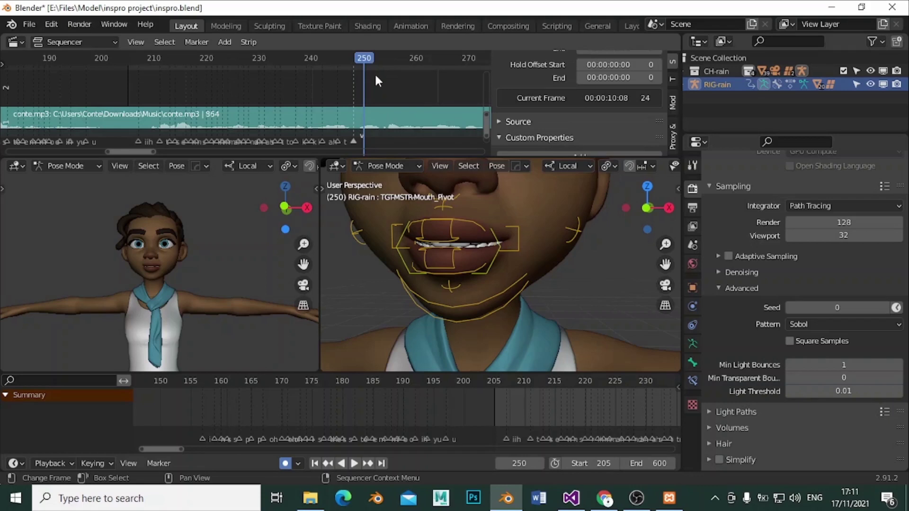
# Add a marker named 'ah' at frame 250.
pyautogui.moveTo(367, 62)
pyautogui.mouseDown()
pyautogui.moveTo(356, 60)
pyautogui.moveTo(365, 56)
pyautogui.mouseUp()
pyautogui.press('m')
pyautogui.press('F2')
pyautogui.write('ah')
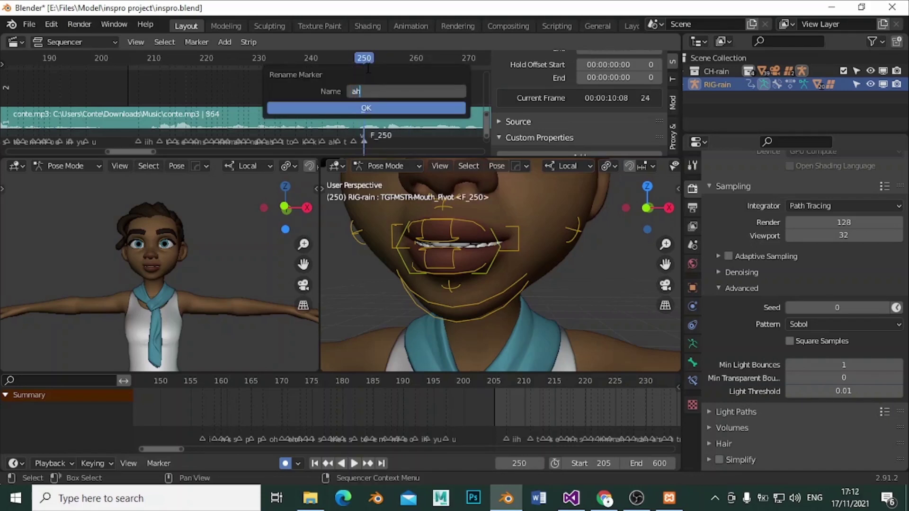
pyautogui.press('Return')
# Play back over the v and ah markers, then bring OBS to the front.
pyautogui.moveTo(377, 62); pyautogui.dragTo(331, 60)
pyautogui.press('space')
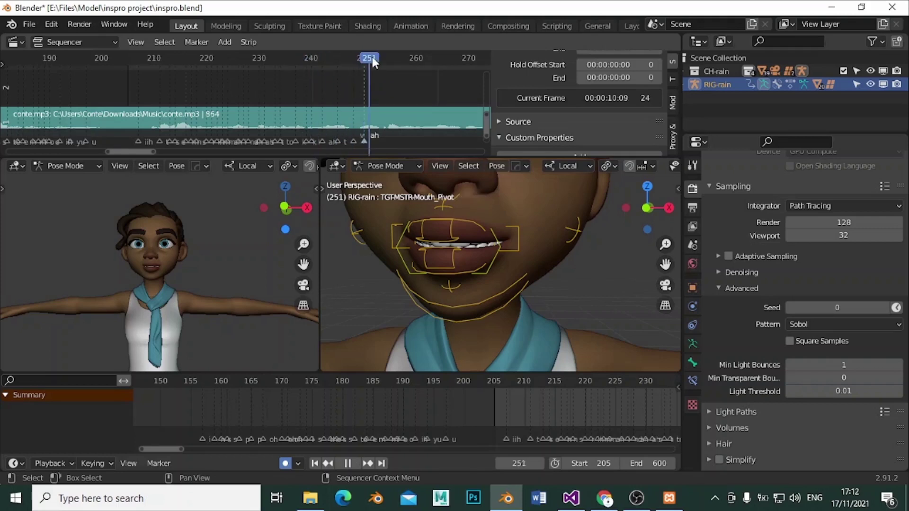
pyautogui.click(370, 53)
pyautogui.click(345, 55)
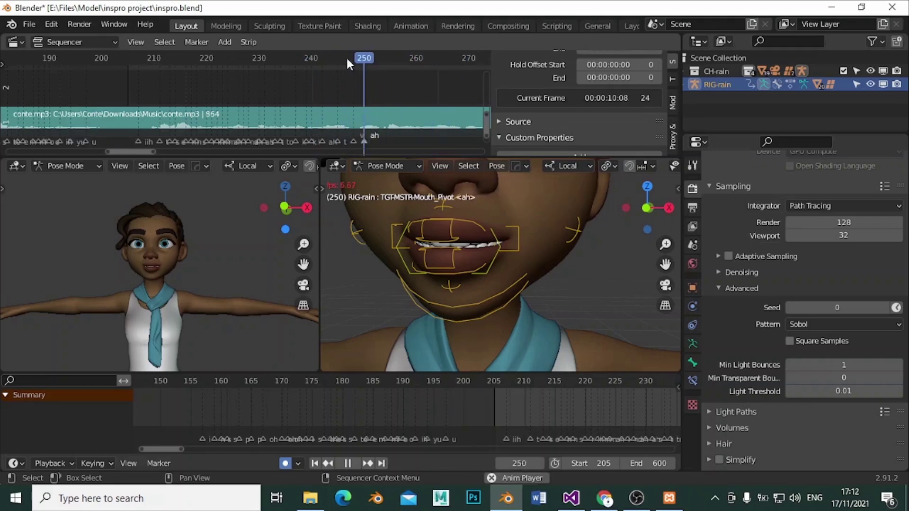
pyautogui.press('space')
pyautogui.press('KP_Decimal')
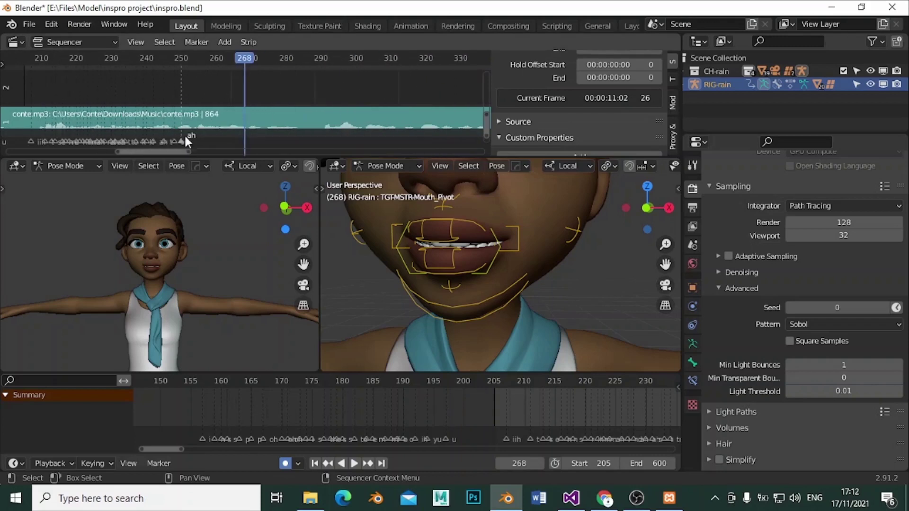
pyautogui.moveTo(244, 62); pyautogui.dragTo(167, 67)
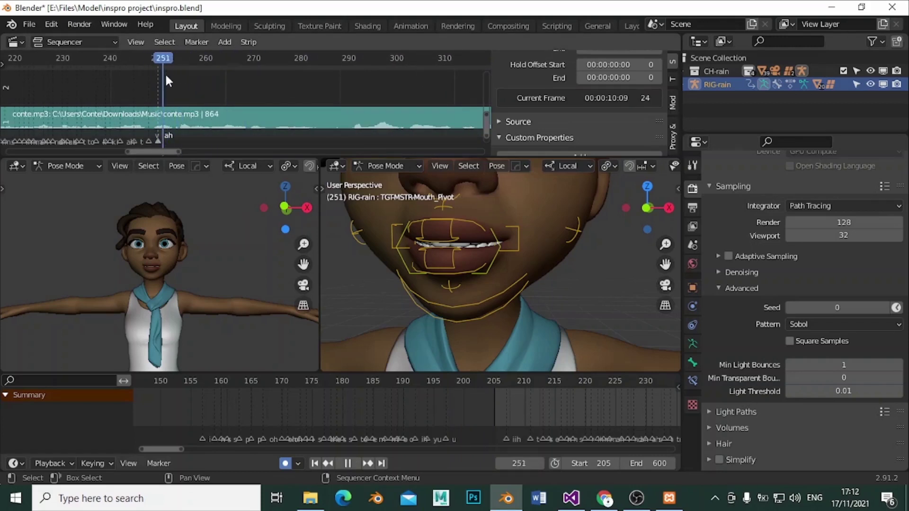
pyautogui.press('space')
pyautogui.click(636, 498)
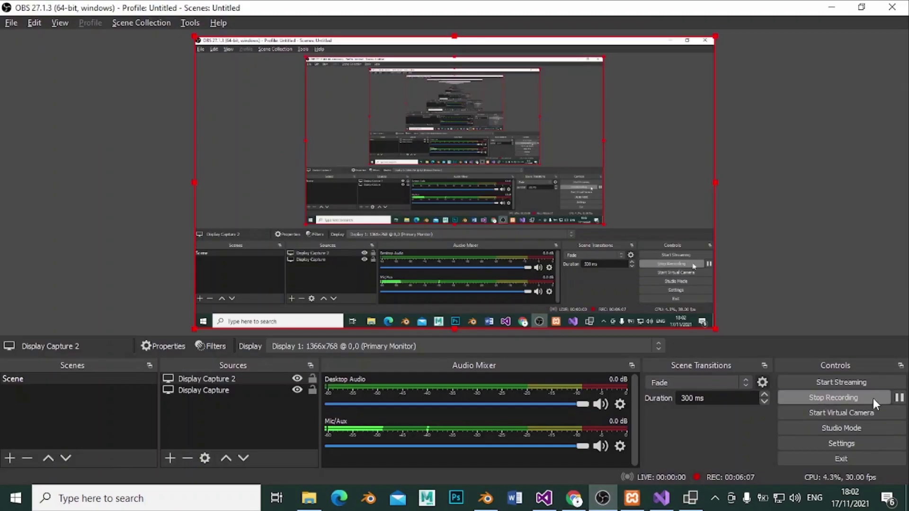
pyautogui.click(473, 498)
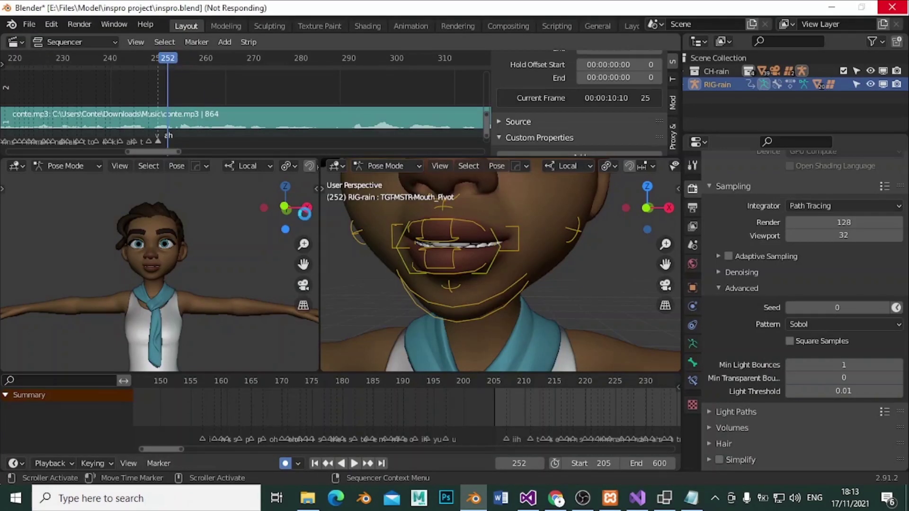
pyautogui.click(556, 497)
pyautogui.click(583, 497)
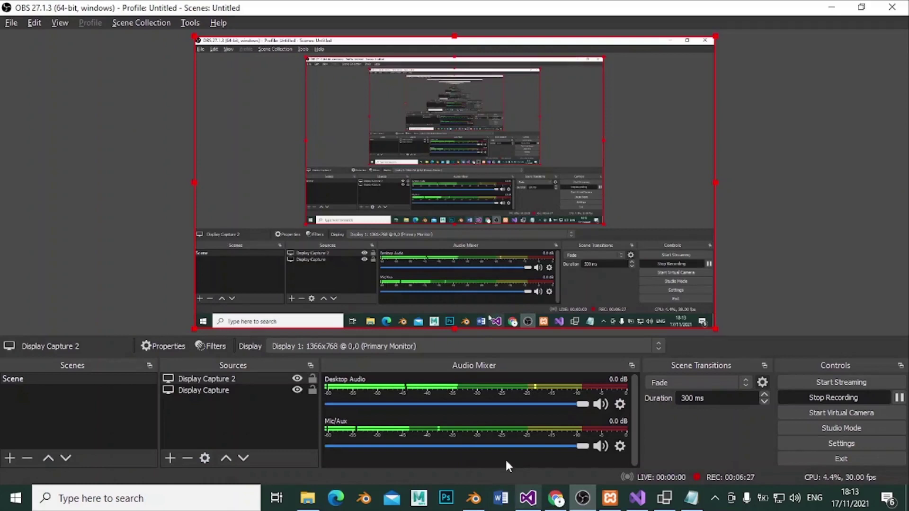
pyautogui.click(474, 498)
pyautogui.moveTo(179, 59)
pyautogui.mouseDown()
pyautogui.moveTo(128, 64)
pyautogui.moveTo(181, 66)
pyautogui.mouseUp()
# Play the audio, stop at frame 255 and add a marker named 'e'.
pyautogui.press('space')
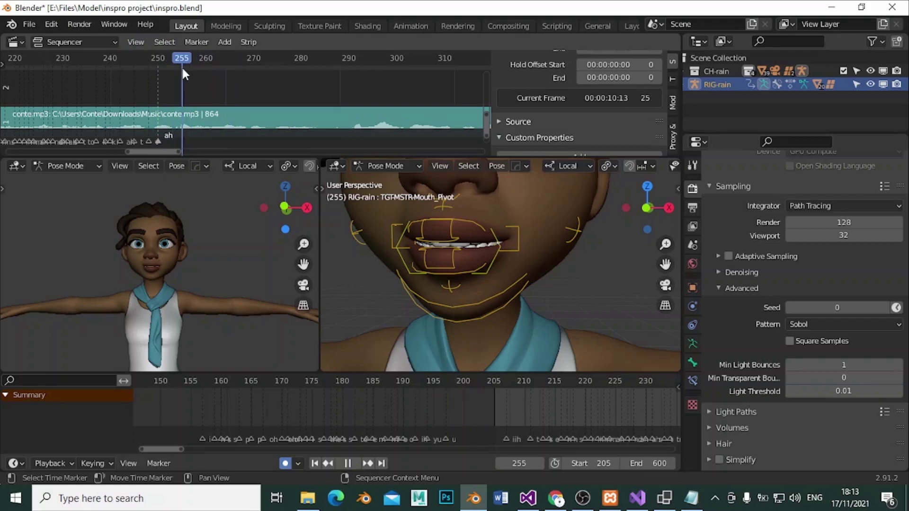
pyautogui.press('space')
pyautogui.press('m')
pyautogui.press('F2')
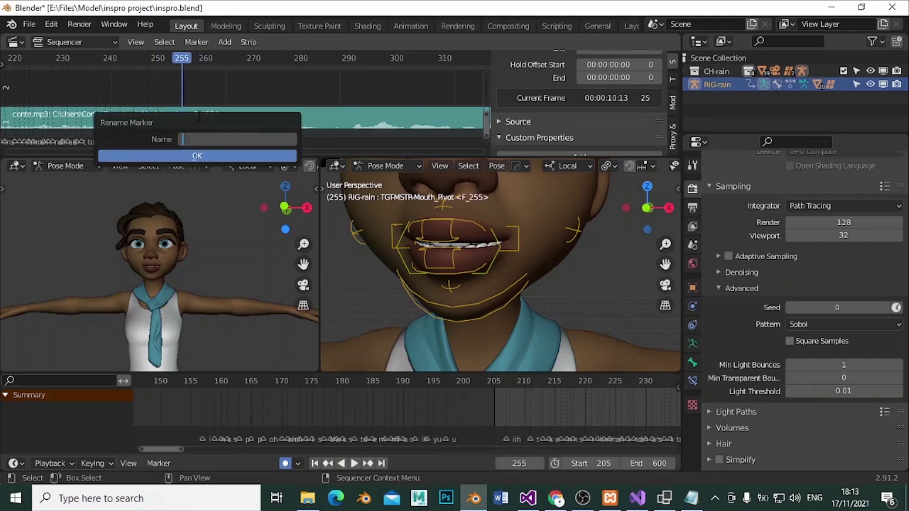
pyautogui.write('e')
pyautogui.click(183, 155)
# Add the next marker around frame 256, correcting its name to 's'.
pyautogui.press('space')
pyautogui.press('space')
pyautogui.press('m')
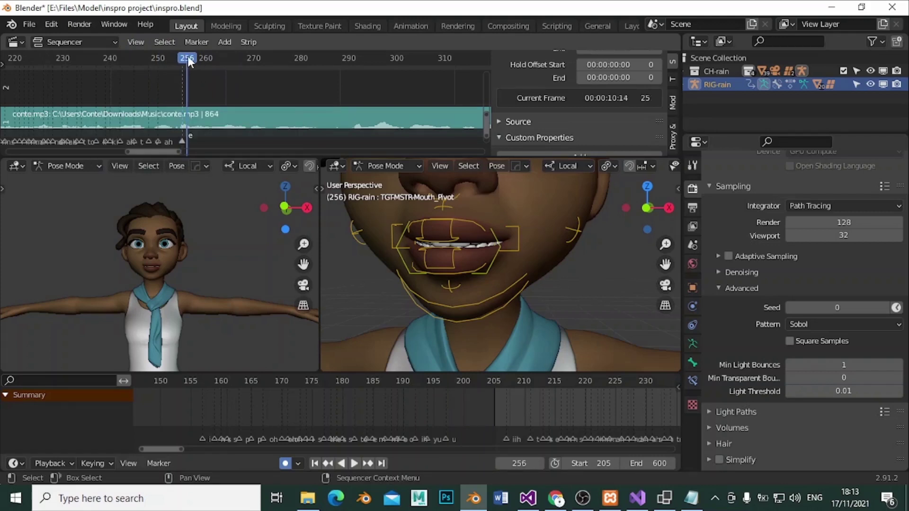
pyautogui.press('F2')
pyautogui.write('e')
pyautogui.press('Escape')
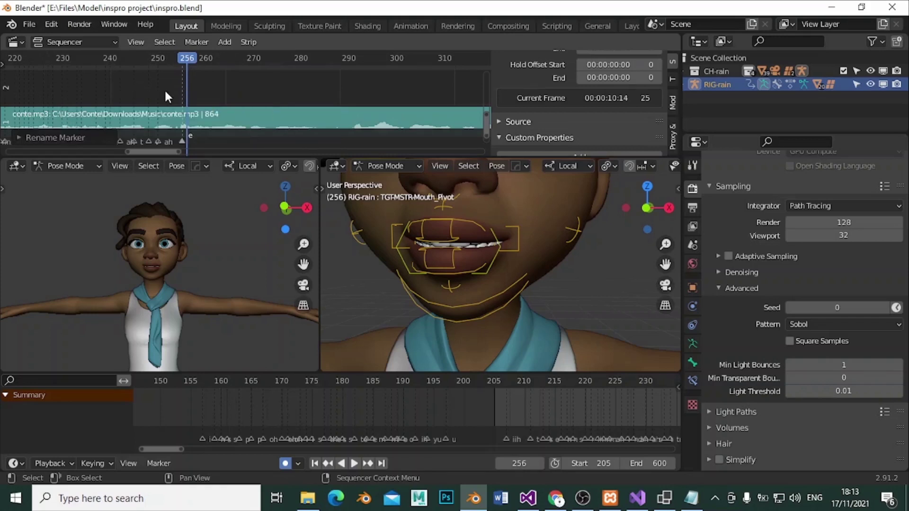
pyautogui.press('F2')
pyautogui.write('s')
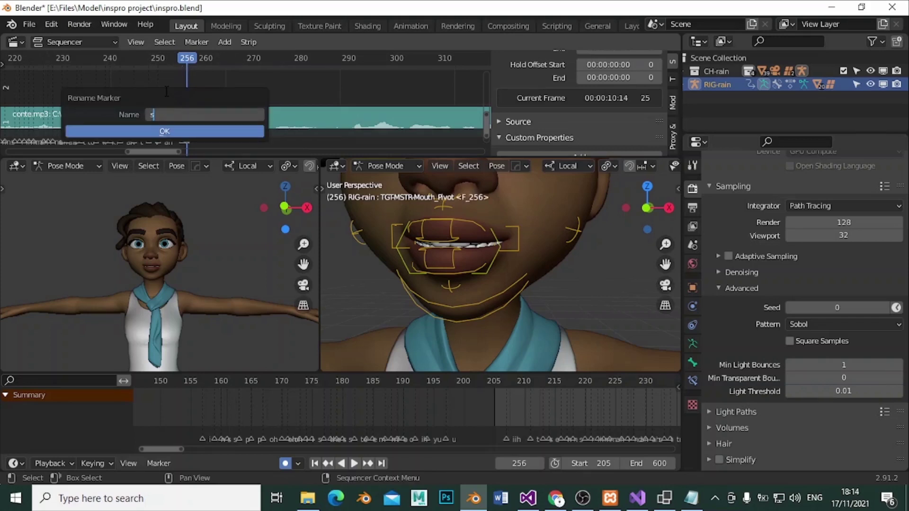
pyautogui.click(167, 131)
# Add a marker at frame 261, correcting its name to 'm'.
pyautogui.press('space')
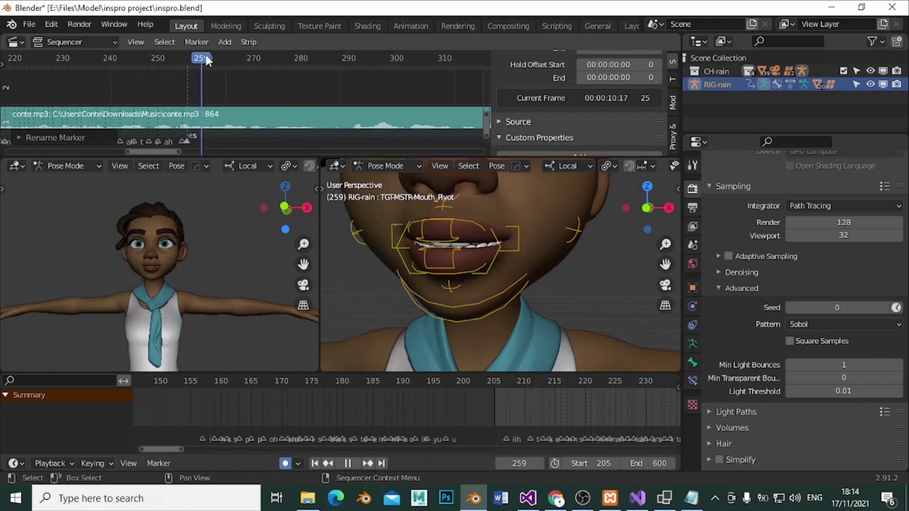
pyautogui.press('space')
pyautogui.press('m')
pyautogui.press('F2')
pyautogui.write('s')
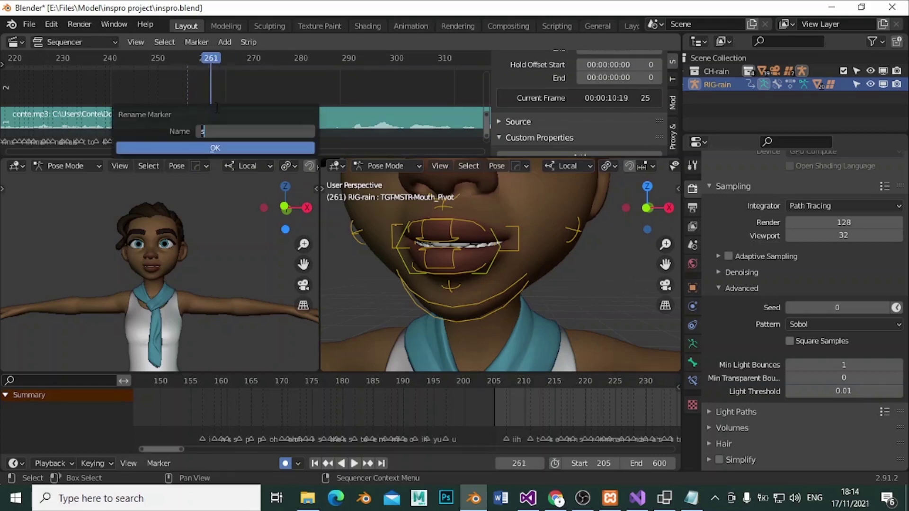
pyautogui.press('Escape')
pyautogui.press('F2')
pyautogui.write('m')
pyautogui.press('Return')
# Scrub to frame 258, rename a marker there to 'm', and replay from frame 255.
pyautogui.press('space')
pyautogui.click(180, 69)
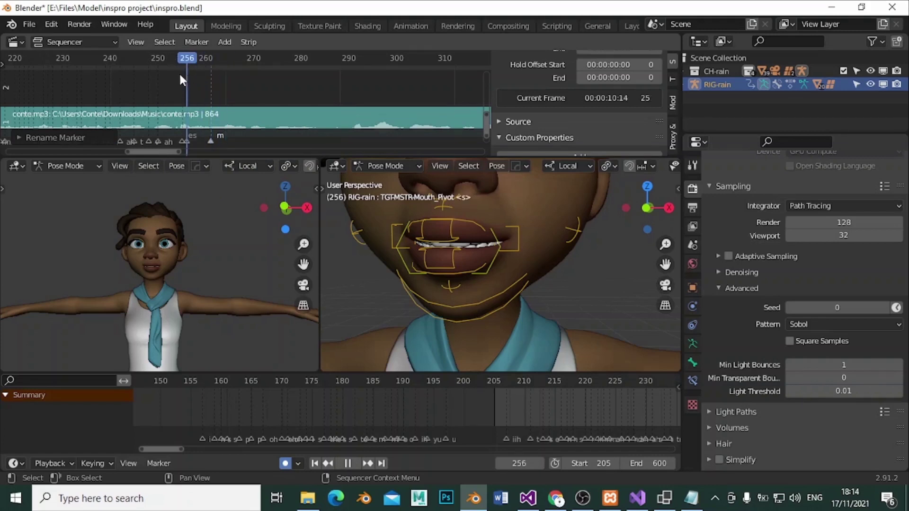
pyautogui.moveTo(181, 76)
pyautogui.mouseDown()
pyautogui.moveTo(202, 76)
pyautogui.moveTo(201, 66)
pyautogui.mouseUp()
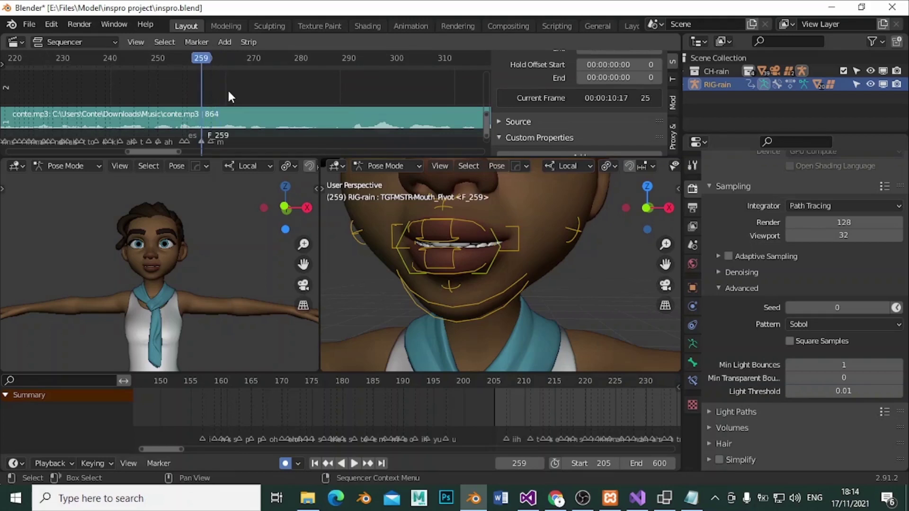
pyautogui.press('F2')
pyautogui.write('m')
pyautogui.click(218, 132)
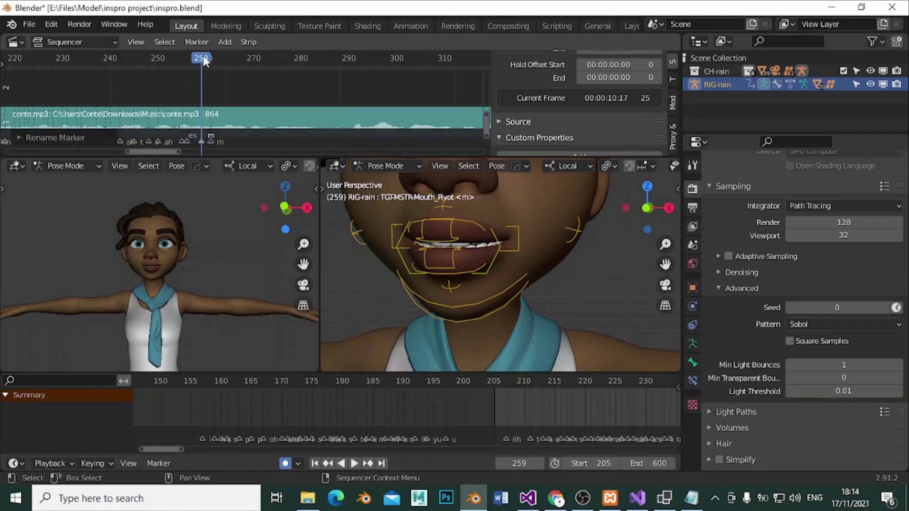
pyautogui.moveTo(130, 58)
pyautogui.mouseDown()
pyautogui.moveTo(205, 62)
pyautogui.moveTo(186, 59)
pyautogui.mouseUp()
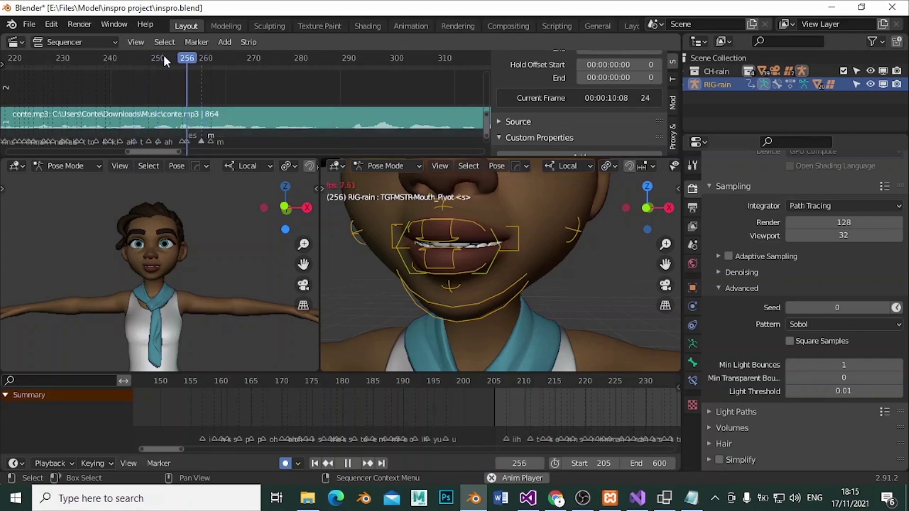
pyautogui.press('space')
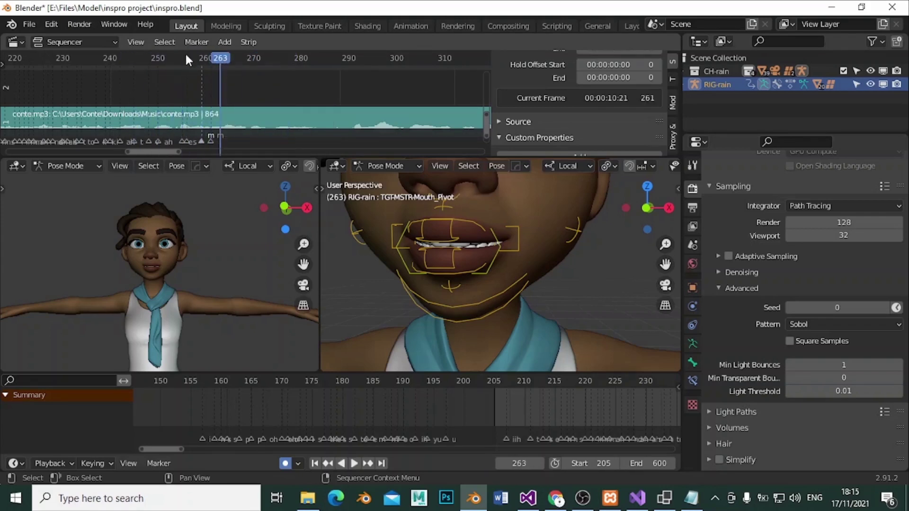
# Add a marker named 's' at frame 266.
pyautogui.press('m')
pyautogui.press('F2')
pyautogui.write('s')
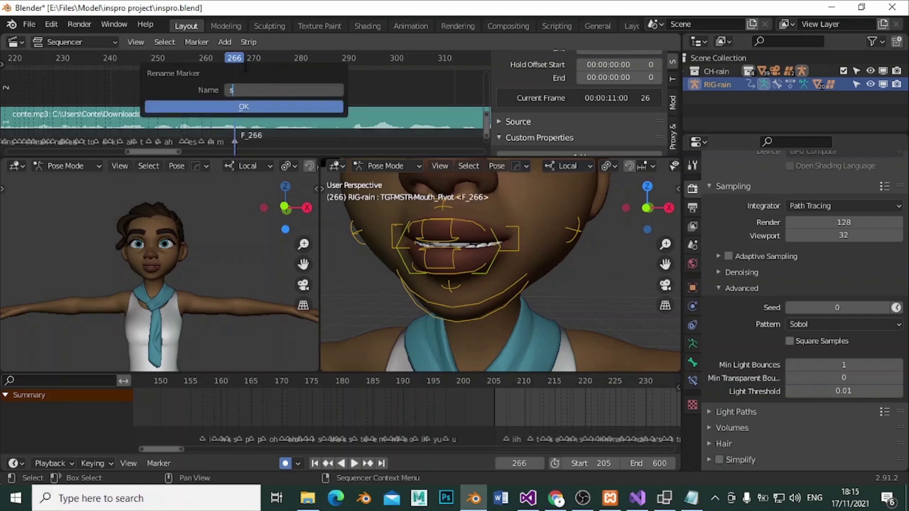
pyautogui.press('Return')
# Shift the m marker near frame 261 a frame or two later and check its timing.
pyautogui.click(190, 71)
pyautogui.press('space')
pyautogui.click(118, 77)
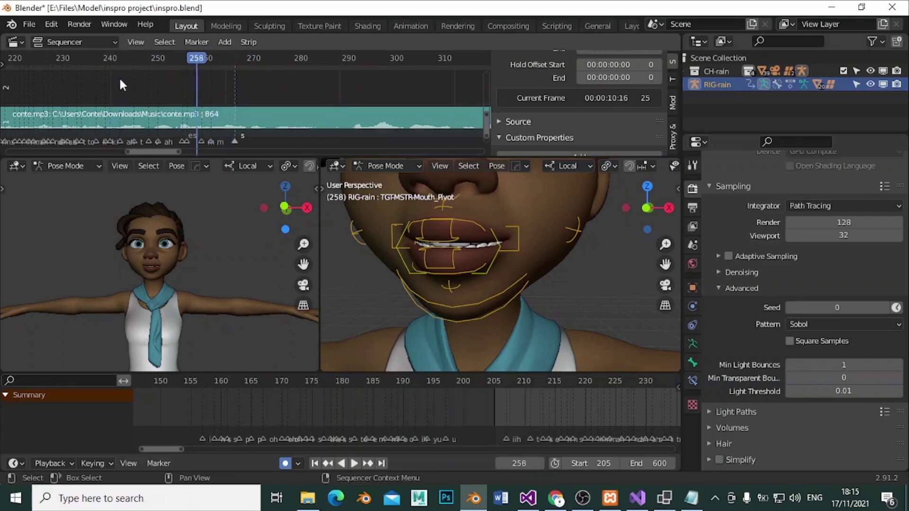
pyautogui.press('space')
pyautogui.click(213, 61)
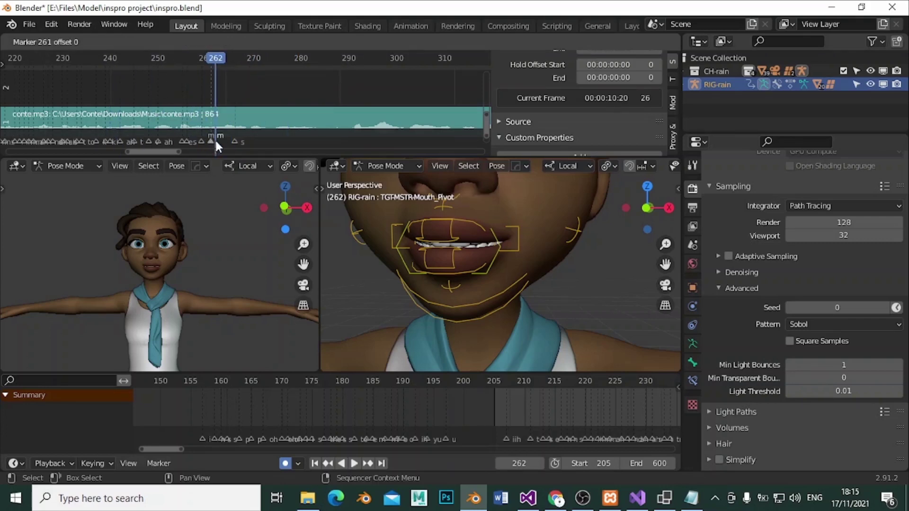
pyautogui.moveTo(214, 138); pyautogui.dragTo(210, 140)
pyautogui.scroll(5, 156, 147)
pyautogui.moveTo(149, 142); pyautogui.dragTo(163, 142)
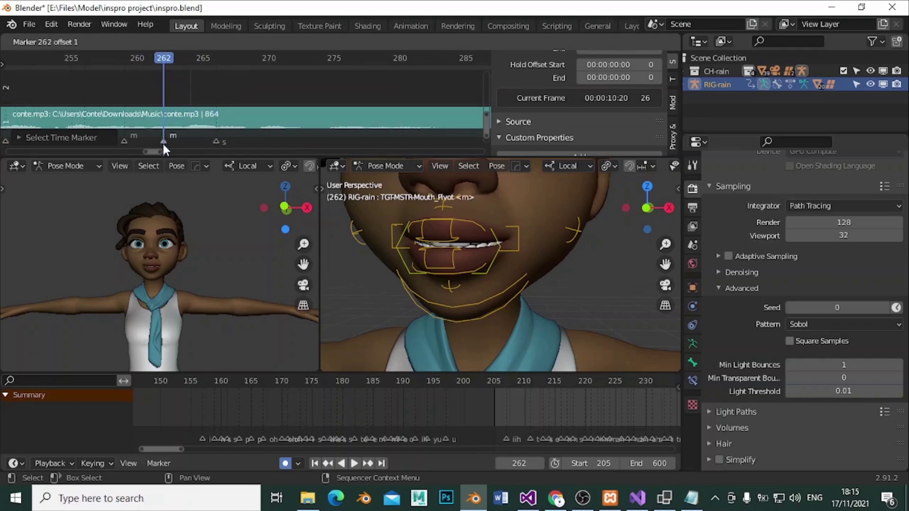
pyautogui.press('space')
pyautogui.press('Escape')
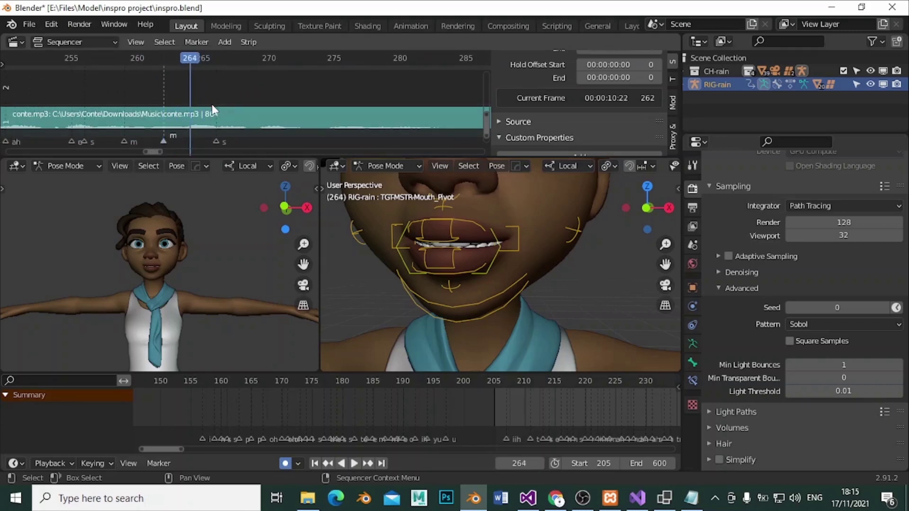
# Add a marker named 'e' at frame 264.
pyautogui.press('m')
pyautogui.press('F2')
pyautogui.write('e')
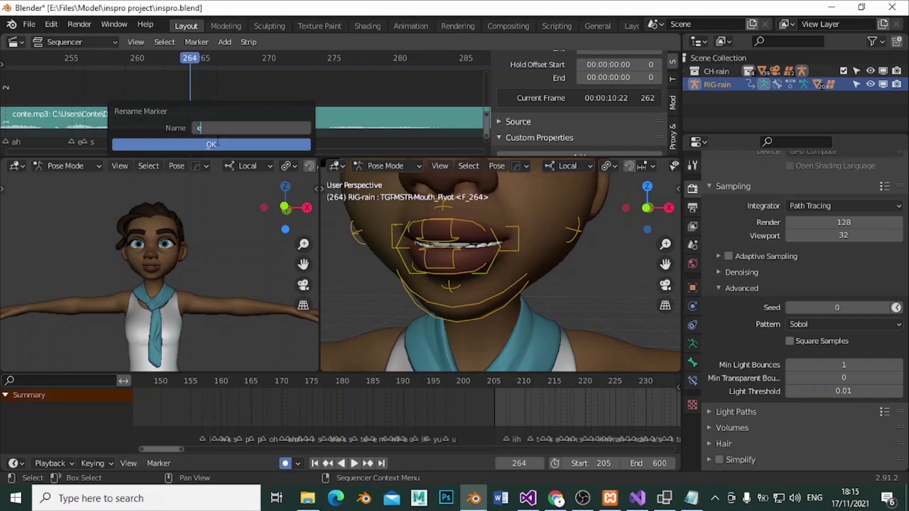
pyautogui.press('Return')
pyautogui.press('space')
pyautogui.scroll(-2, 199, 76)
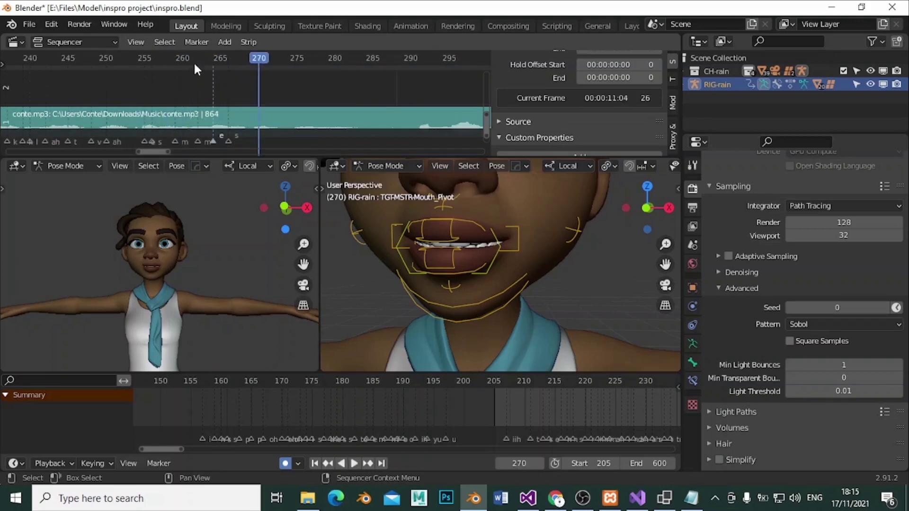
# Replay the audio from frame 256 and settle the playhead at frame 268.
pyautogui.click(145, 58)
pyautogui.press('space')
pyautogui.click(145, 59)
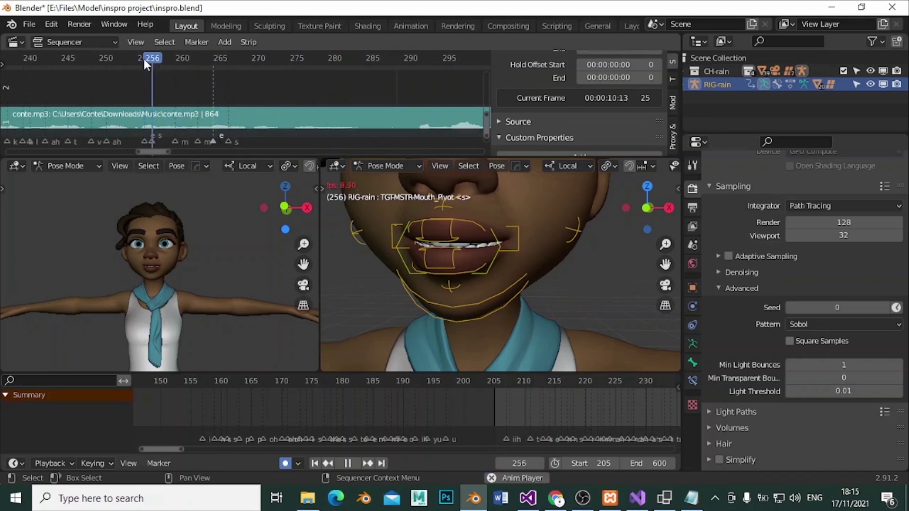
pyautogui.moveTo(144, 60); pyautogui.dragTo(124, 61)
pyautogui.press('Escape')
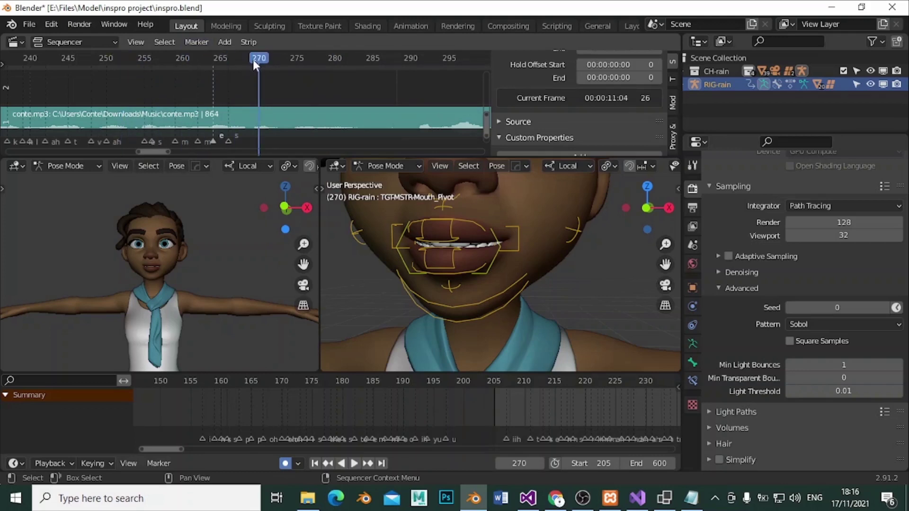
pyautogui.click(244, 59)
pyautogui.press('space')
pyautogui.press('Escape')
# Add an 'o' marker at frame 268 and move the playhead to frame 270.
pyautogui.press('m')
pyautogui.press('F2')
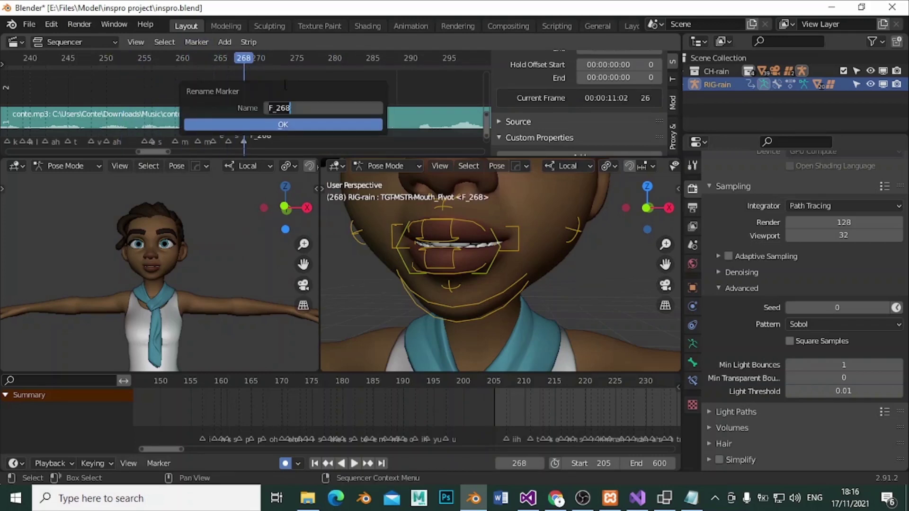
pyautogui.write('o')
pyautogui.press('Return')
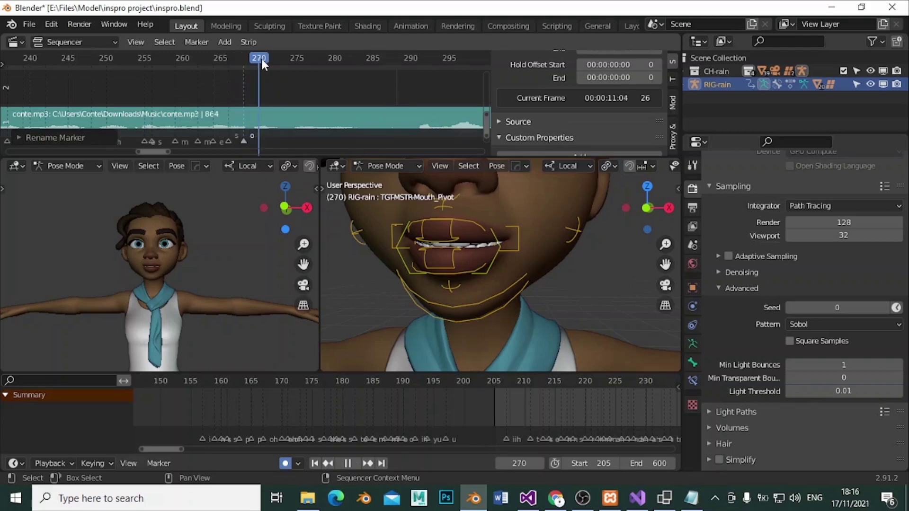
pyautogui.click(262, 59)
# Hide the Sequencer sidebar and add a marker named o at frame 270.
pyautogui.press('n')
pyautogui.press('m')
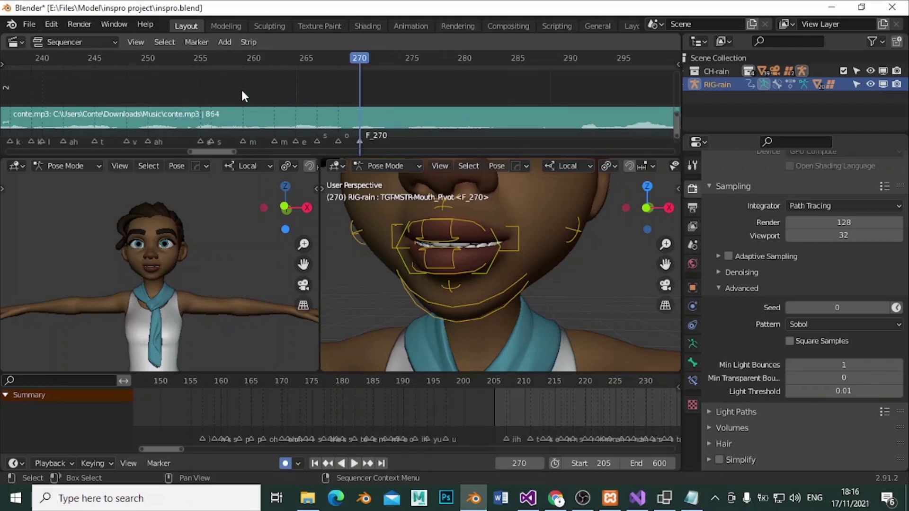
pyautogui.press('F2')
pyautogui.write('o')
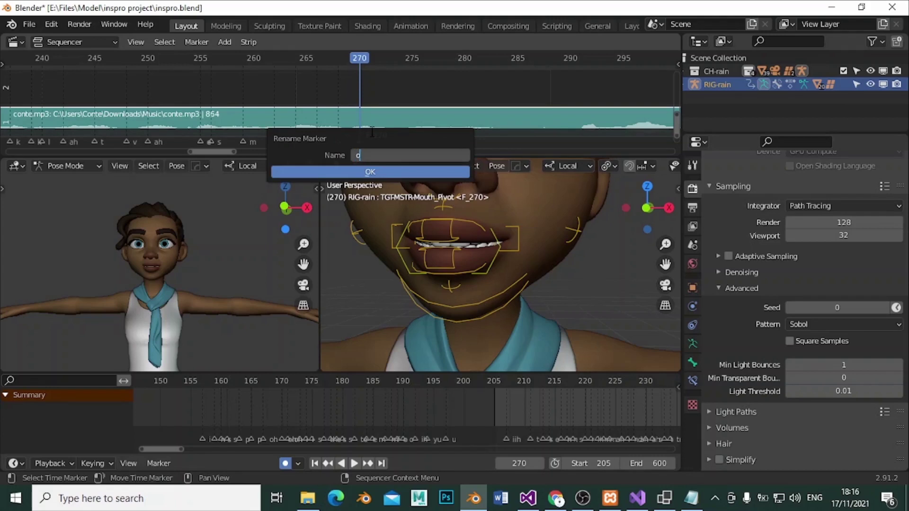
pyautogui.press('Return')
# Zoom the timeline to frames 245–295 and scrub the audio from 270 to frame 272.
pyautogui.moveTo(308, 59); pyautogui.dragTo(215, 84)
pyautogui.moveTo(212, 151); pyautogui.dragTo(257, 112)
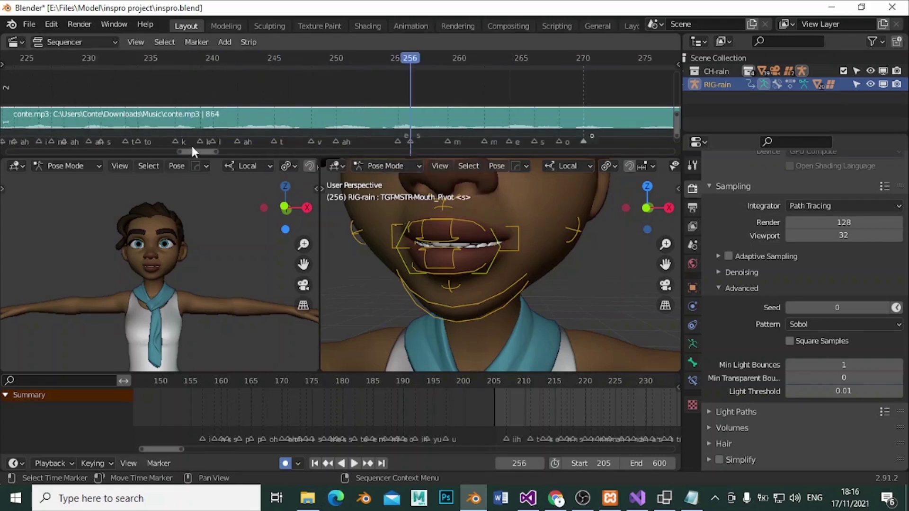
pyautogui.click(324, 58)
pyautogui.moveTo(325, 59)
pyautogui.mouseDown()
pyautogui.moveTo(618, 60)
pyautogui.moveTo(121, 60)
pyautogui.moveTo(456, 59)
pyautogui.moveTo(324, 58)
pyautogui.mouseUp()
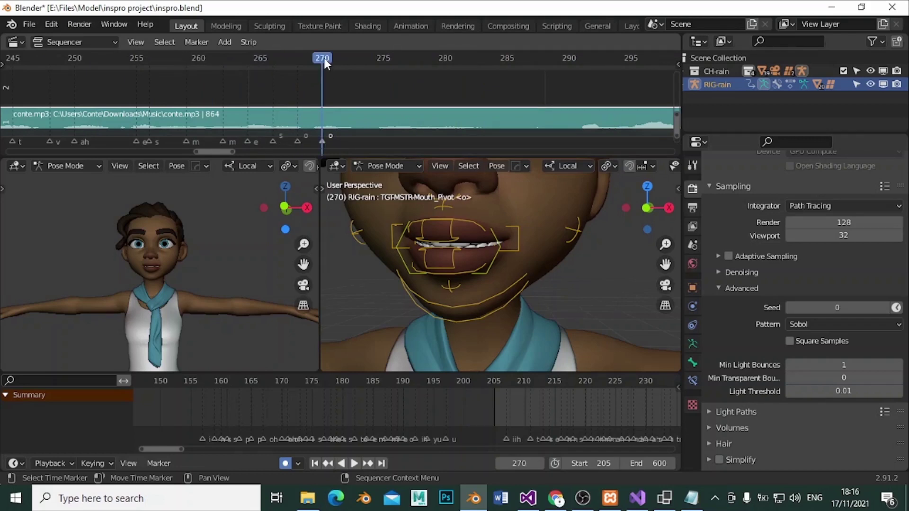
pyautogui.press('space')
pyautogui.click(232, 63)
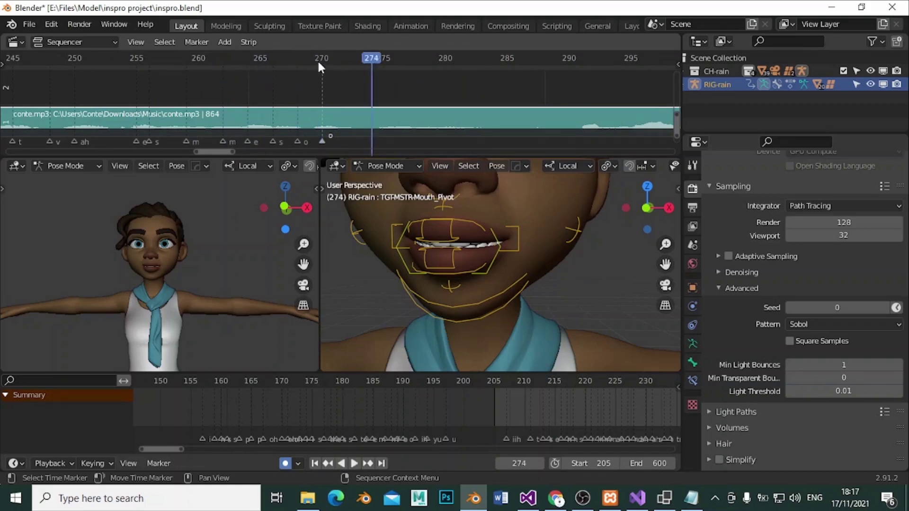
pyautogui.moveTo(318, 66)
pyautogui.mouseDown()
pyautogui.moveTo(385, 67)
pyautogui.moveTo(343, 69)
pyautogui.moveTo(348, 90)
pyautogui.mouseUp()
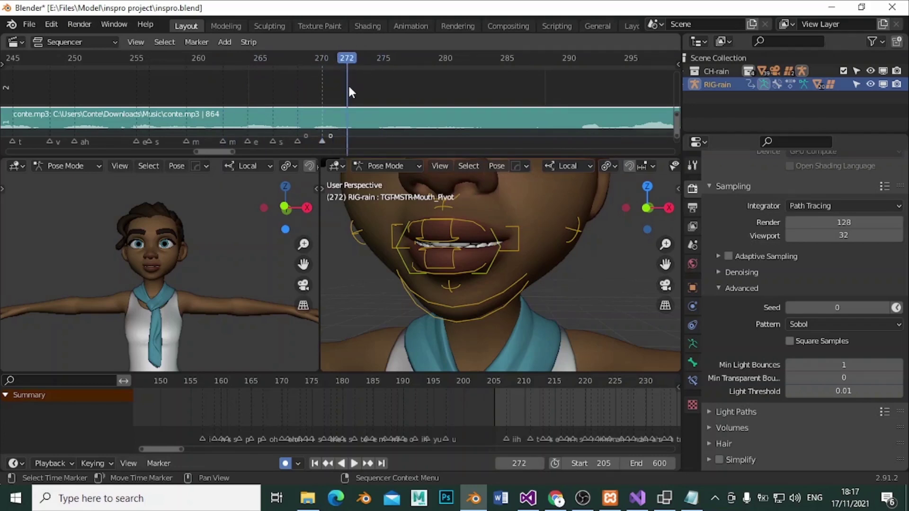
# Add a marker named r at frame 272 and play the audio to check its timing.
pyautogui.press('m')
pyautogui.press('F2')
pyautogui.write('r')
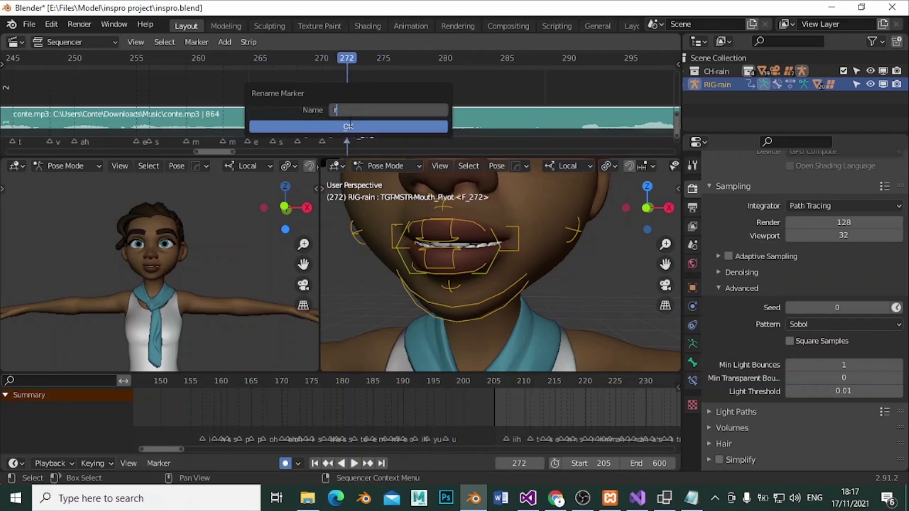
pyautogui.press('Return')
pyautogui.press('space')
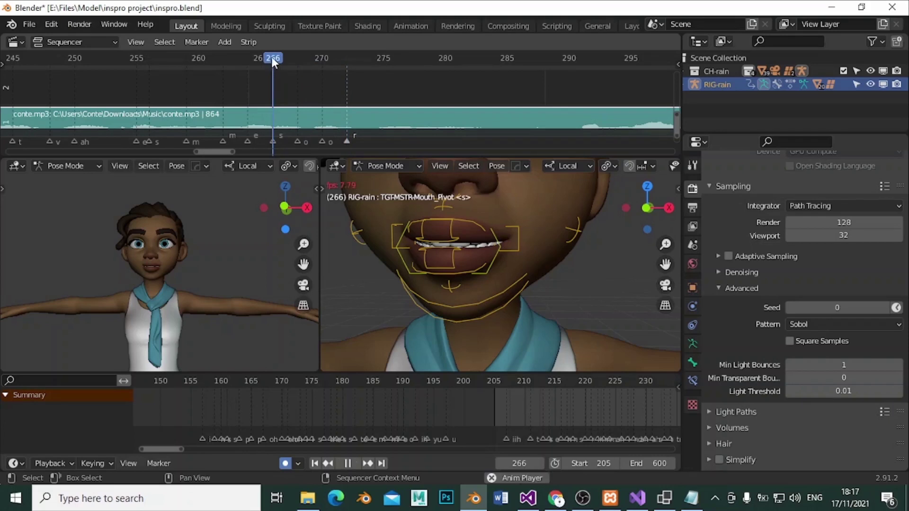
pyautogui.press('space')
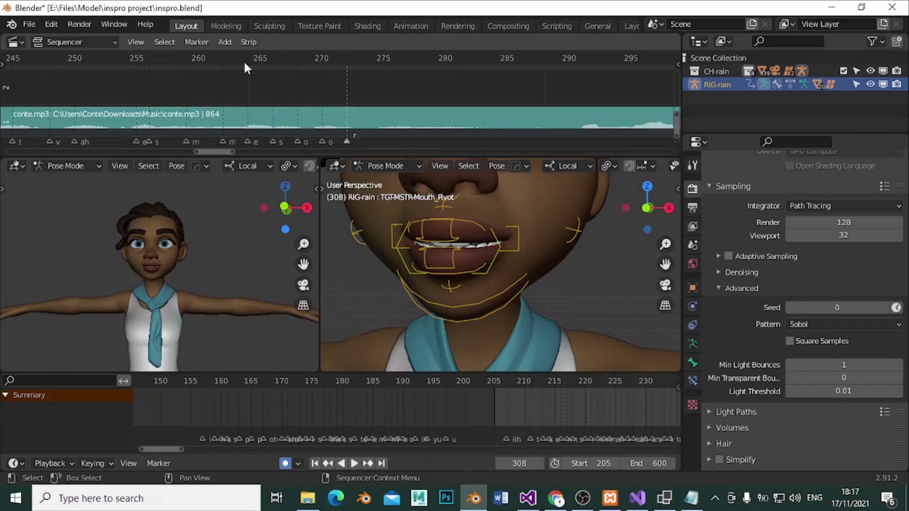
pyautogui.click(246, 59)
# Scrub the audio to frame 274 and add a marker named e there.
pyautogui.moveTo(243, 62)
pyautogui.mouseDown()
pyautogui.moveTo(375, 77)
pyautogui.moveTo(285, 65)
pyautogui.mouseUp()
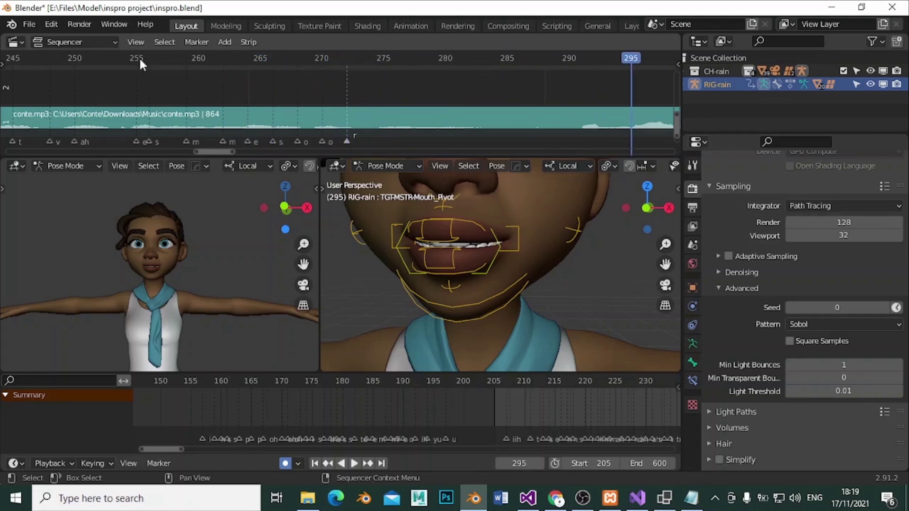
pyautogui.moveTo(350, 58); pyautogui.dragTo(371, 63)
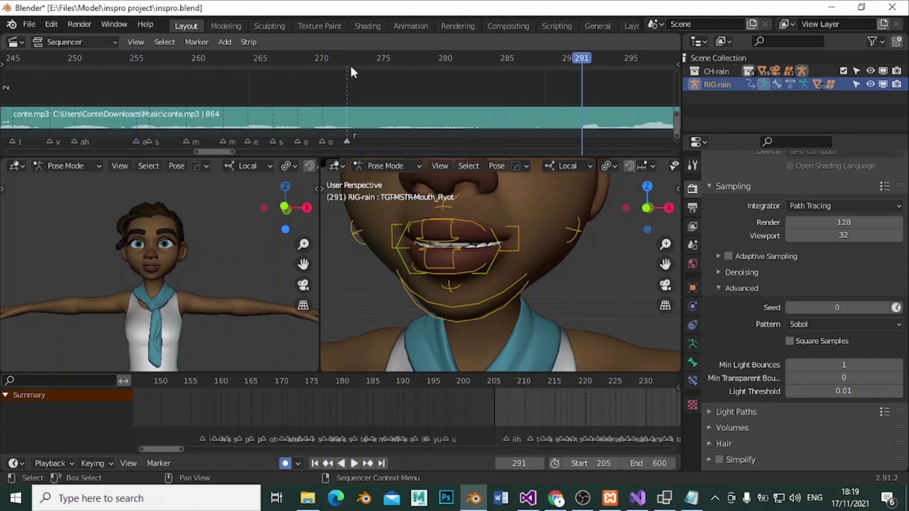
pyautogui.press('m')
pyautogui.press('F2')
pyautogui.write('e')
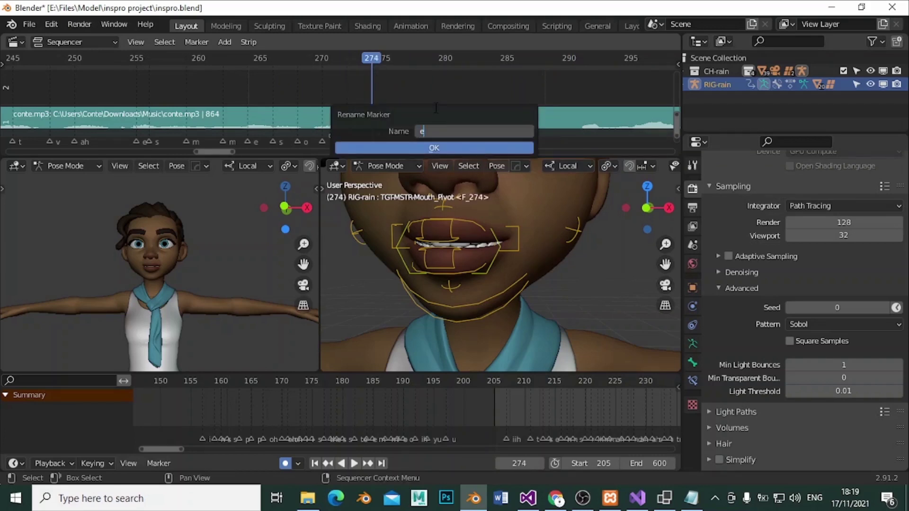
pyautogui.press('Return')
# Listen around frame 275 and add a second e marker there.
pyautogui.moveTo(373, 60)
pyautogui.mouseDown()
pyautogui.moveTo(400, 55)
pyautogui.moveTo(383, 89)
pyautogui.moveTo(364, 61)
pyautogui.moveTo(442, 55)
pyautogui.mouseUp()
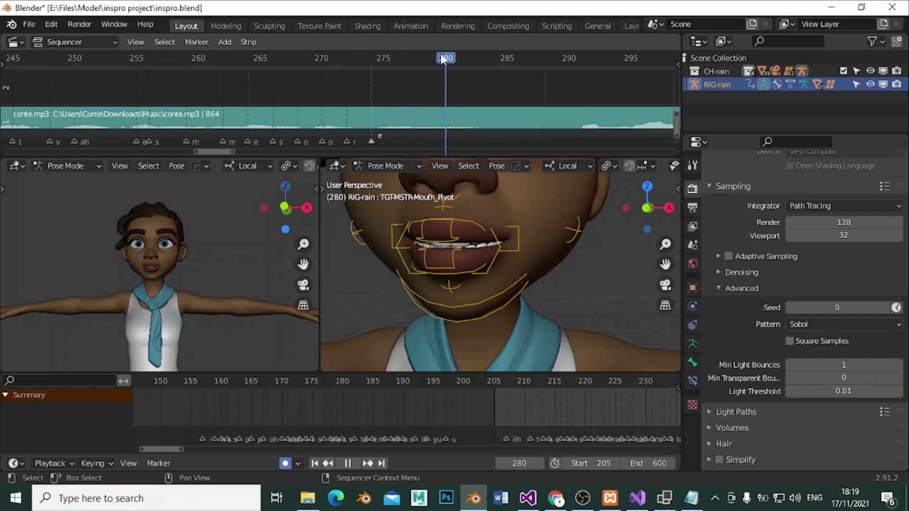
pyautogui.press('space')
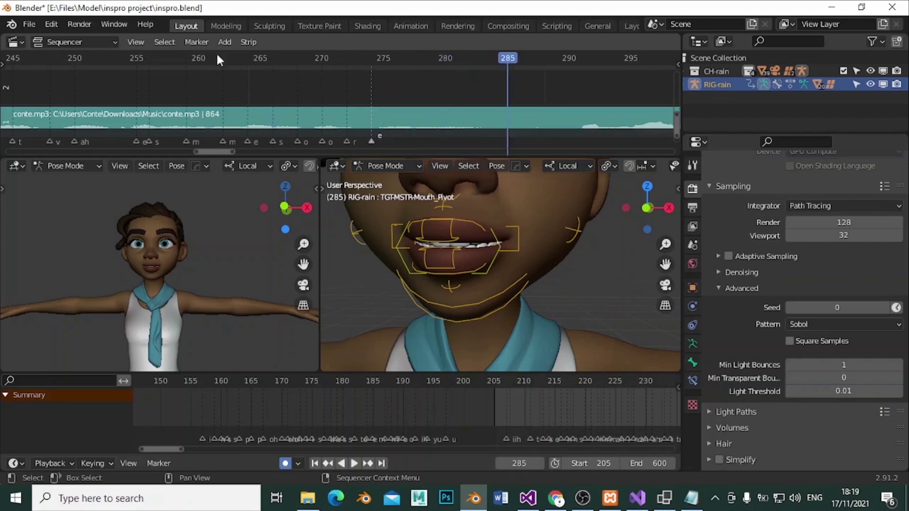
pyautogui.click(383, 59)
pyautogui.moveTo(375, 64)
pyautogui.mouseDown()
pyautogui.moveTo(391, 58)
pyautogui.moveTo(383, 62)
pyautogui.mouseUp()
pyautogui.press('space')
pyautogui.press('m')
pyautogui.press('F2')
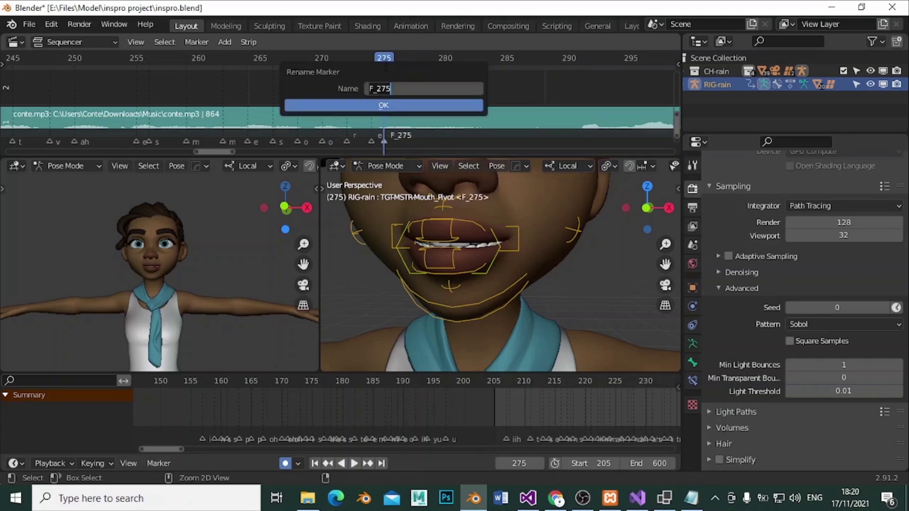
pyautogui.write('e')
pyautogui.press('Return')
# Play the audio, stop at frame 276 and add a marker named m.
pyautogui.press('space')
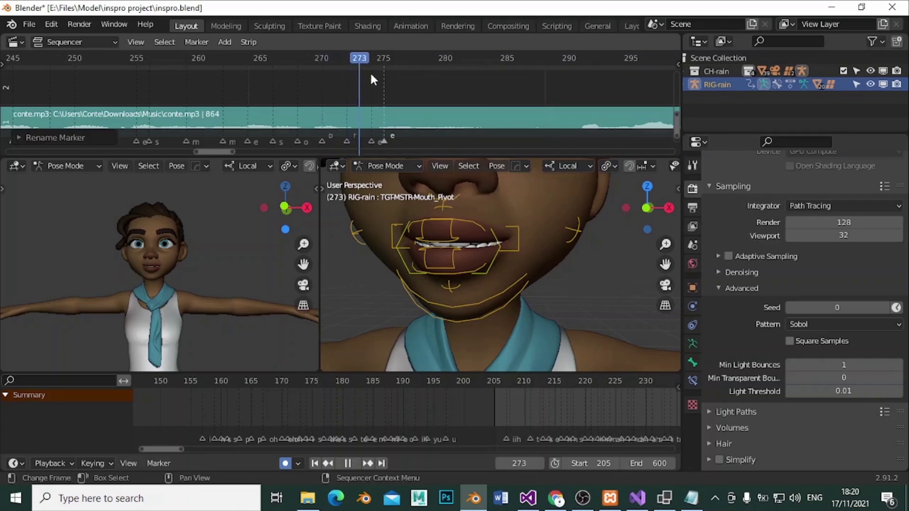
pyautogui.moveTo(360, 68)
pyautogui.mouseDown()
pyautogui.moveTo(435, 59)
pyautogui.moveTo(397, 64)
pyautogui.mouseUp()
pyautogui.press('space')
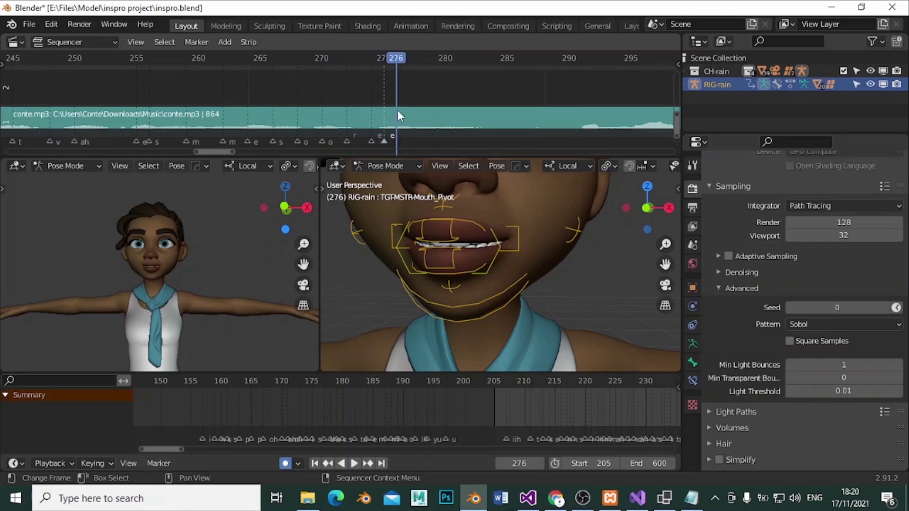
pyautogui.press('m')
pyautogui.press('F2')
pyautogui.write('m')
pyautogui.press('Return')
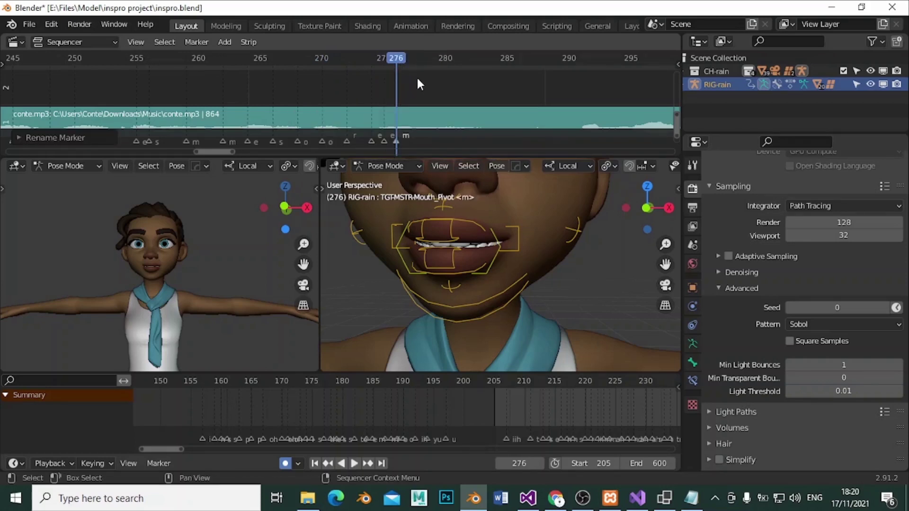
# Add another m marker at frame 277.
pyautogui.click(408, 58)
pyautogui.press('m')
pyautogui.press('F2')
pyautogui.write('m')
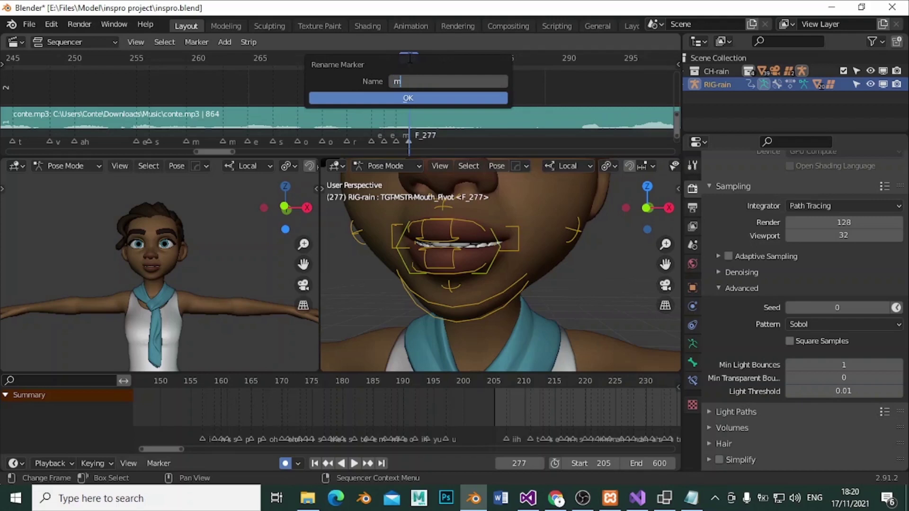
pyautogui.press('Return')
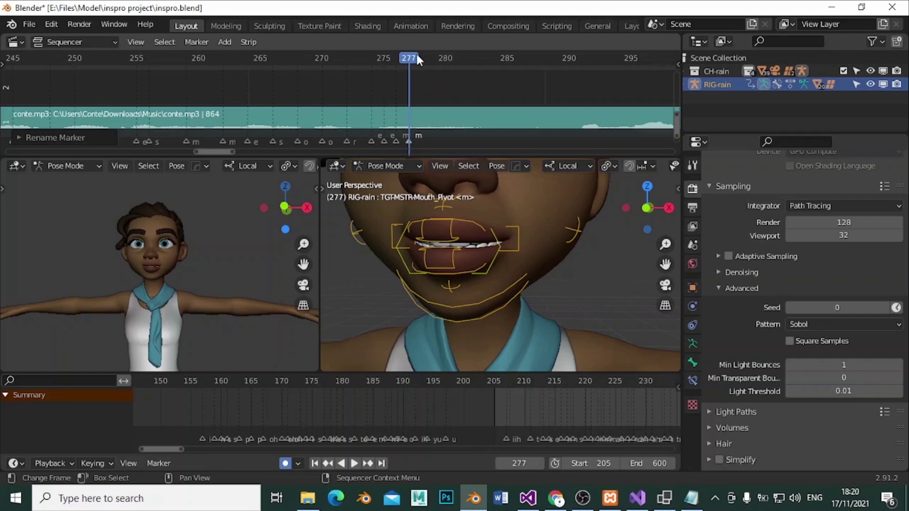
# Play back the new markers and scrub past frame 277, stopping at frame 283.
pyautogui.press('space')
pyautogui.click(342, 61)
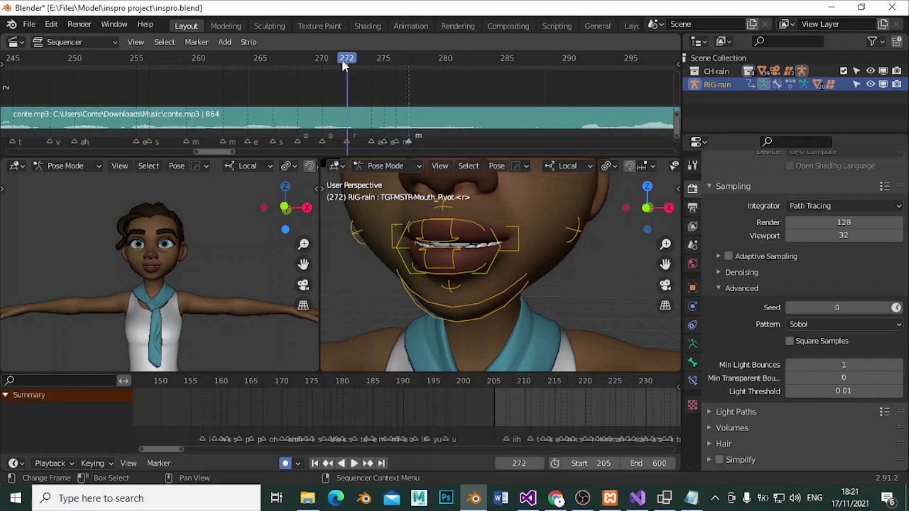
pyautogui.click(411, 58)
pyautogui.moveTo(412, 57)
pyautogui.mouseDown()
pyautogui.moveTo(397, 69)
pyautogui.moveTo(379, 62)
pyautogui.mouseUp()
pyautogui.press('space')
pyautogui.press('Escape')
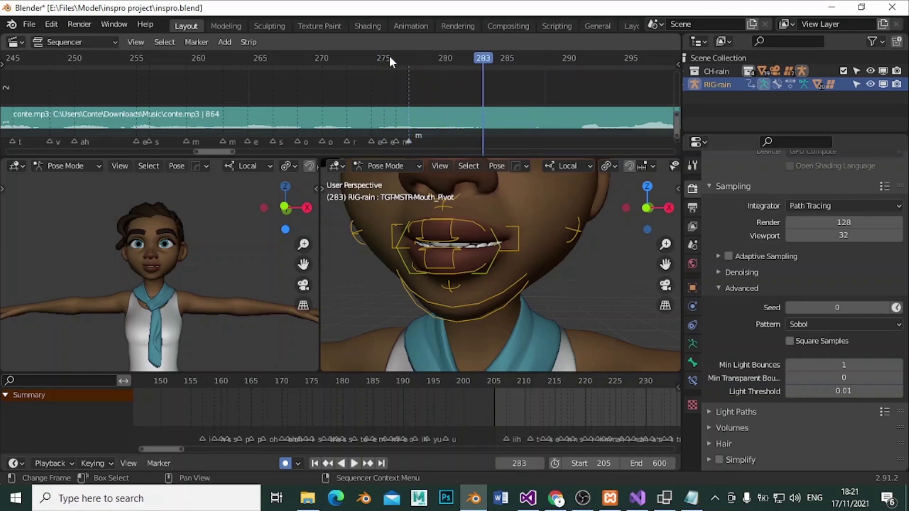
pyautogui.click(582, 497)
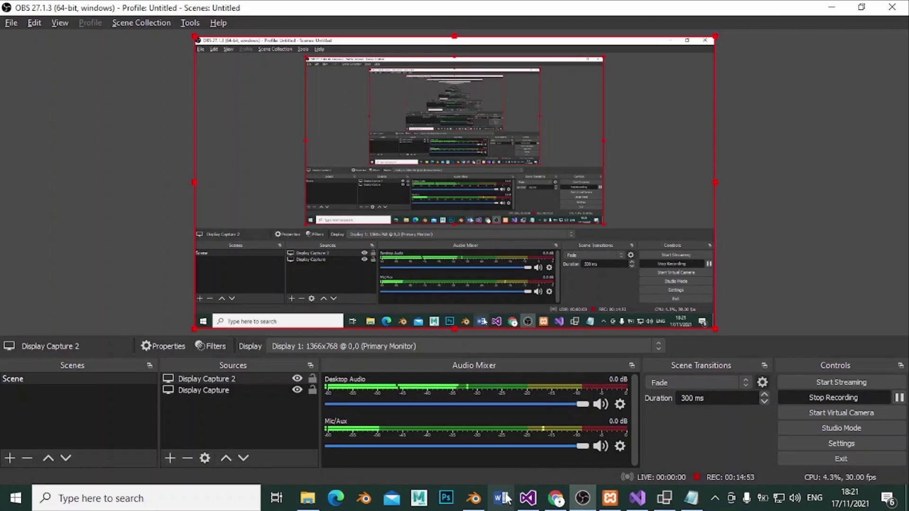
pyautogui.click(474, 497)
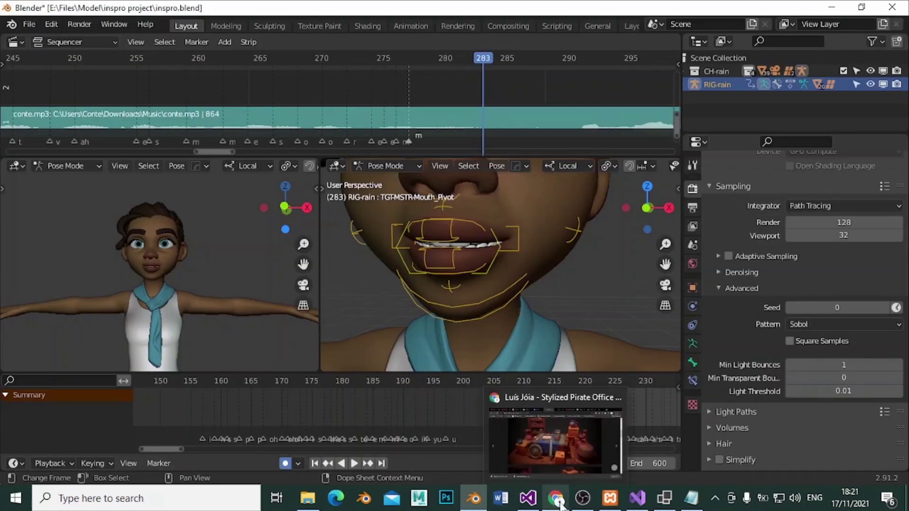
# Replay and scrub frames 277 to 282 to locate the next sound at frame 278.
pyautogui.click(405, 58)
pyautogui.press('space')
pyautogui.click(384, 59)
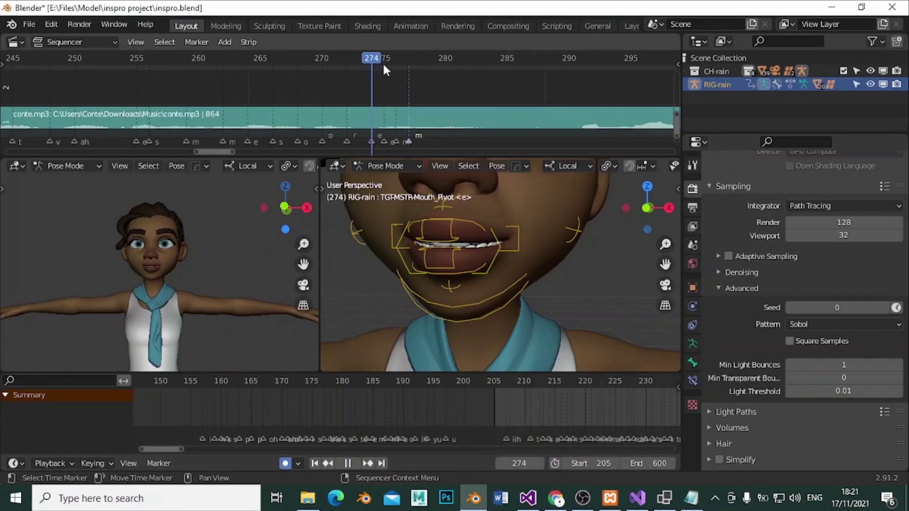
pyautogui.moveTo(412, 67); pyautogui.dragTo(424, 61)
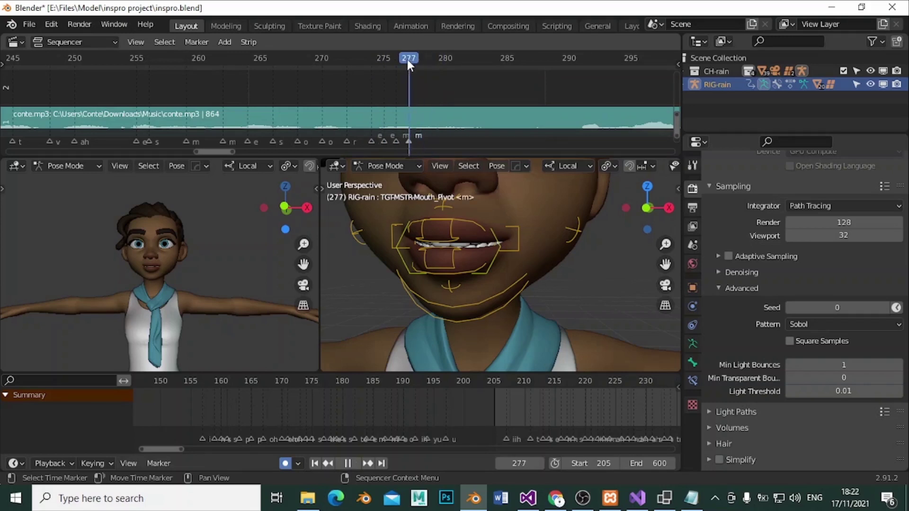
pyautogui.moveTo(423, 61); pyautogui.dragTo(404, 49)
pyautogui.press('space')
pyautogui.click(418, 58)
pyautogui.press('space')
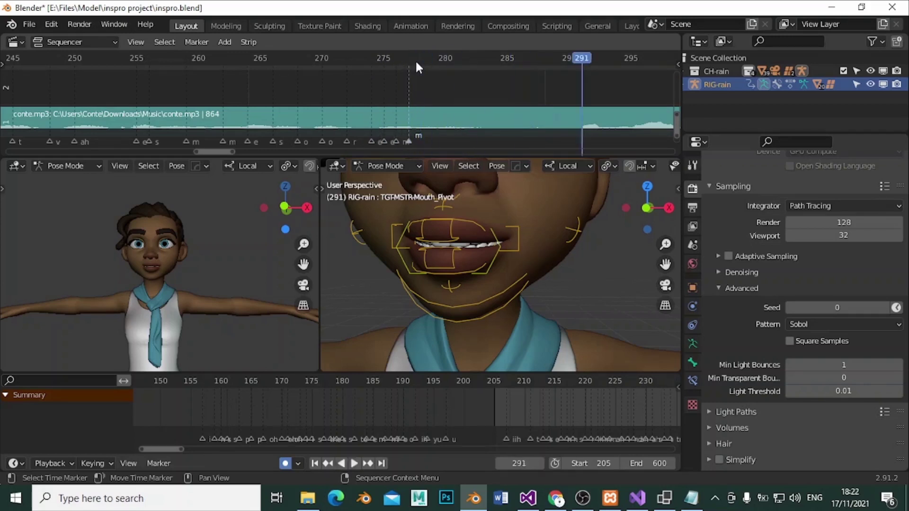
pyautogui.press('Escape')
pyautogui.moveTo(220, 143); pyautogui.dragTo(458, 100)
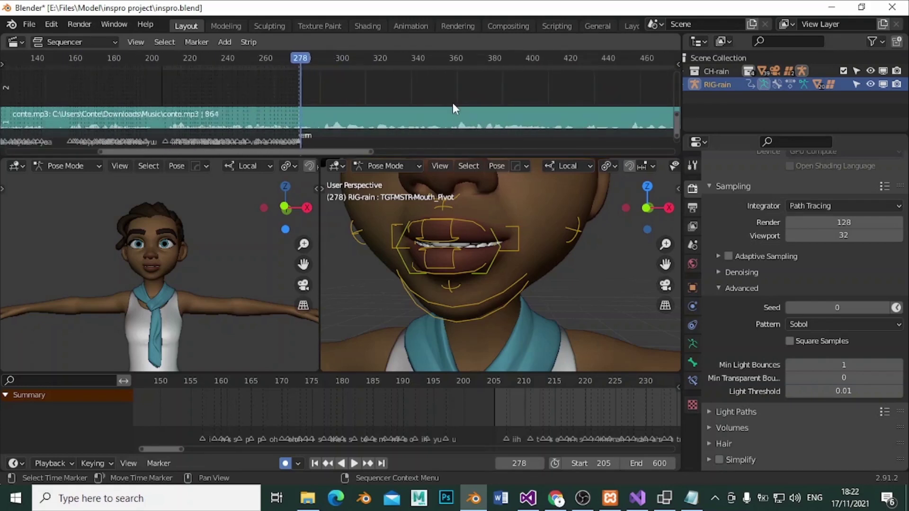
# Zoom into the ruler and scrub the audio from frame 274 to stop at 278.
pyautogui.scroll(10, 453, 103)
pyautogui.scroll(3, 236, 124)
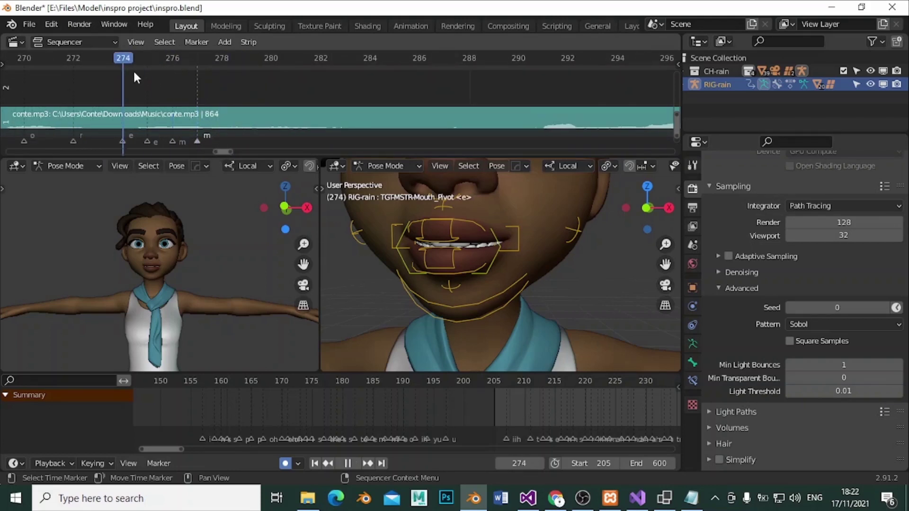
pyautogui.moveTo(221, 57); pyautogui.dragTo(199, 62)
pyautogui.press('Up')
pyautogui.press('Up')
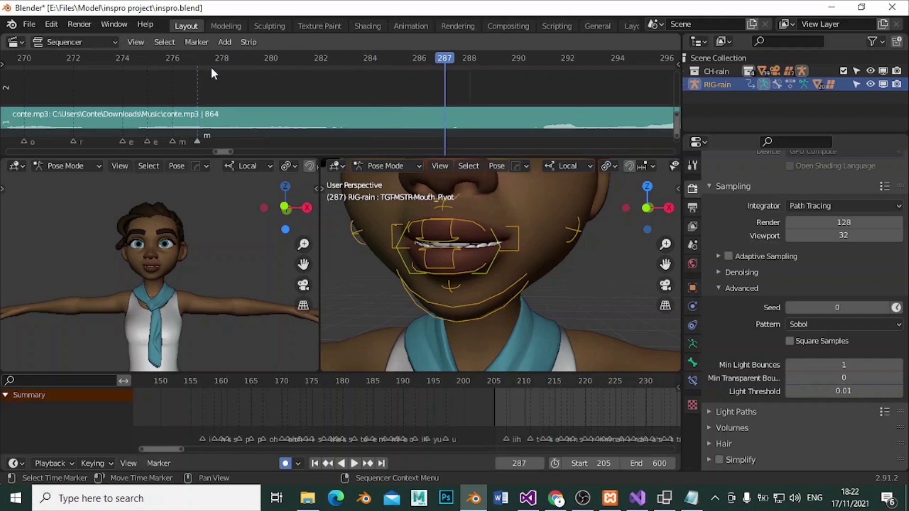
pyautogui.moveTo(198, 60); pyautogui.dragTo(198, 78)
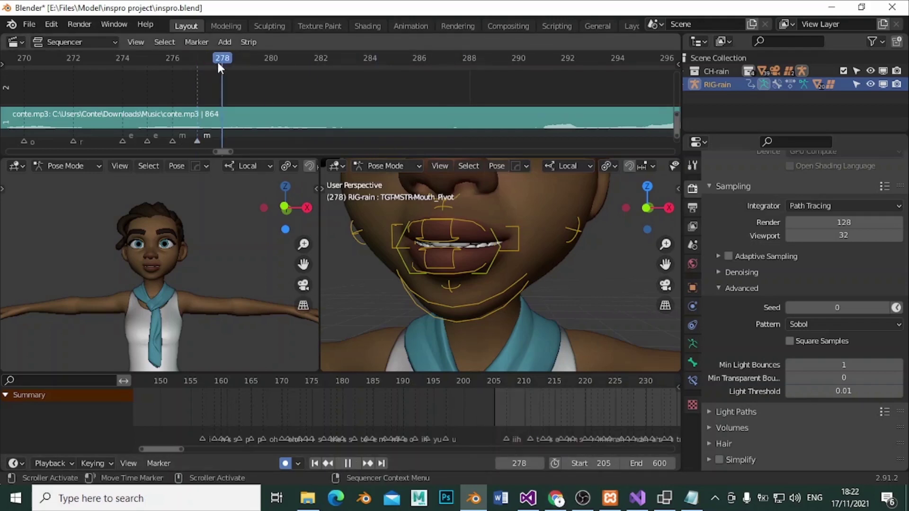
pyautogui.press('space')
# Name the marker at frame 278 m and check it against frame 279.
pyautogui.press('F2')
pyautogui.press('Return')
pyautogui.press('F2')
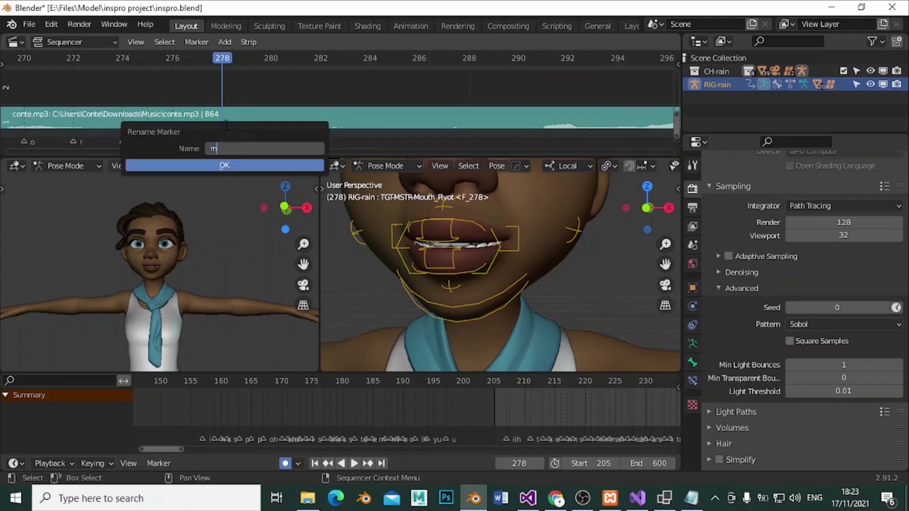
pyautogui.click(223, 166)
pyautogui.moveTo(225, 62)
pyautogui.mouseDown()
pyautogui.moveTo(125, 62)
pyautogui.moveTo(271, 60)
pyautogui.mouseUp()
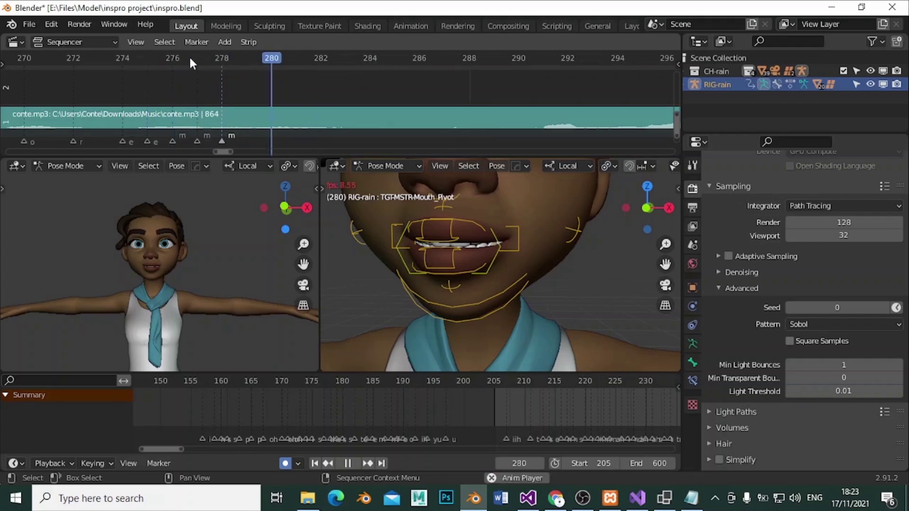
pyautogui.click(222, 59)
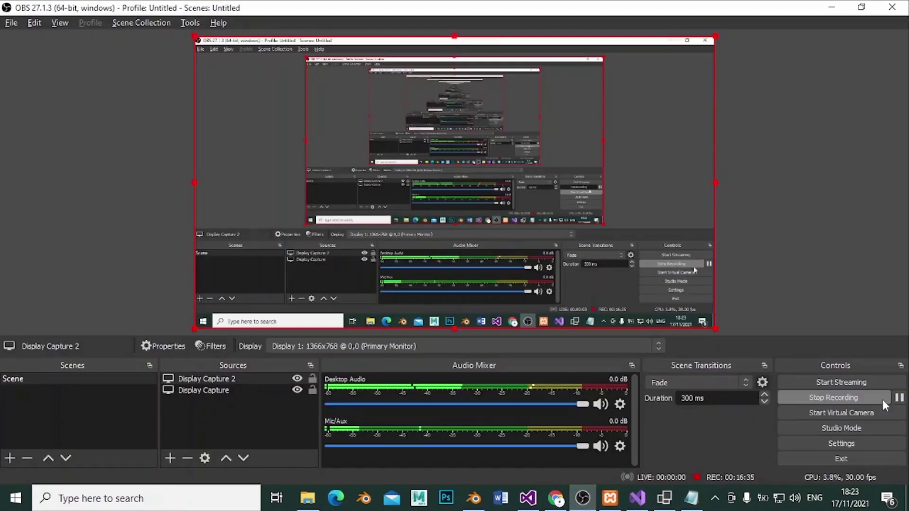
pyautogui.click(463, 497)
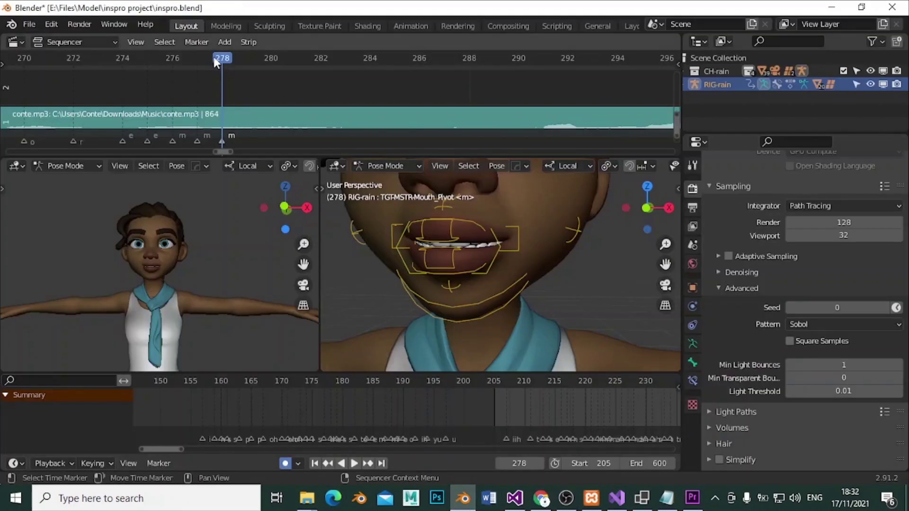
# Add a marker named eh at frame 279.
pyautogui.moveTo(231, 62); pyautogui.dragTo(238, 78)
pyautogui.press('m')
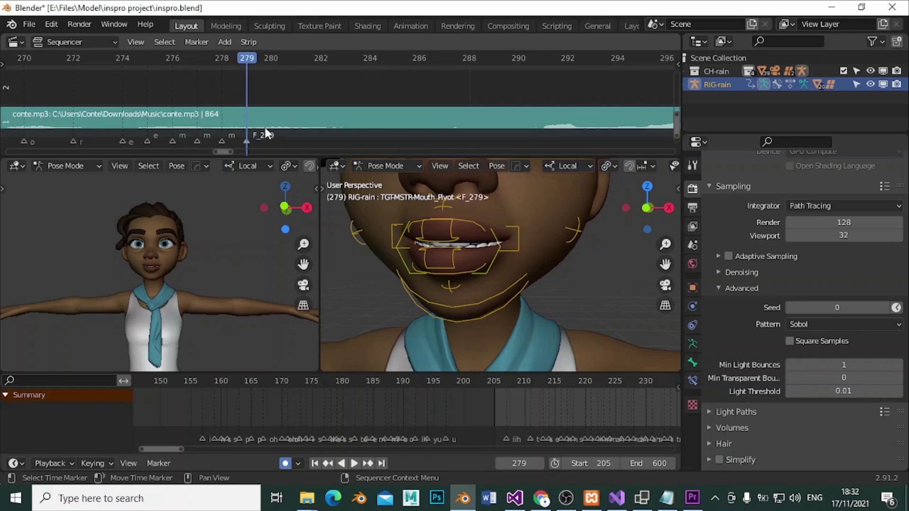
pyautogui.press('F2')
pyautogui.write('e')
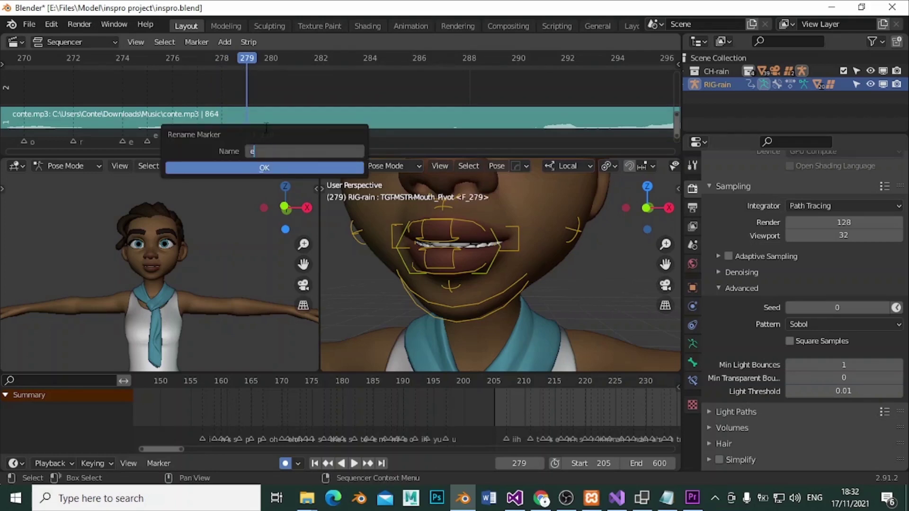
pyautogui.write('h')
pyautogui.click(256, 167)
# Add a marker named l at frame 280.
pyautogui.moveTo(196, 59); pyautogui.dragTo(279, 58)
pyautogui.press('m')
pyautogui.press('F2')
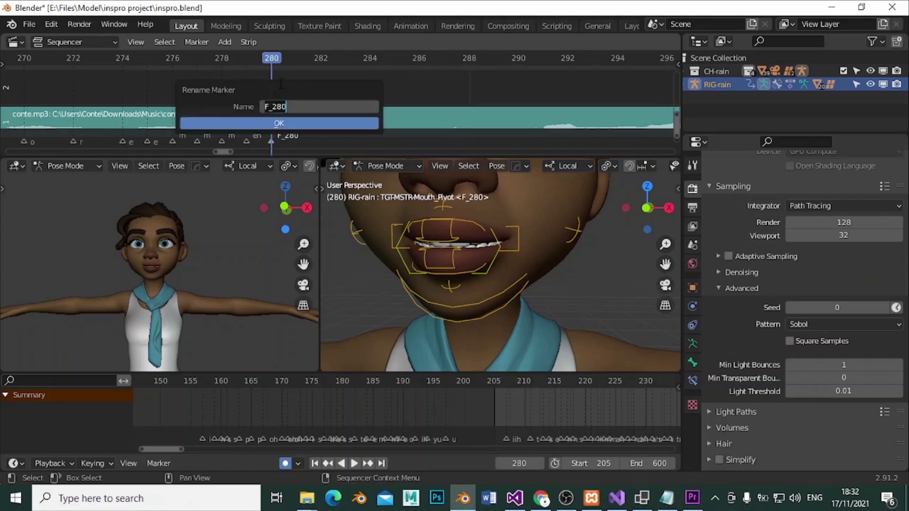
pyautogui.write('l')
pyautogui.click(279, 123)
# Replay the audio around the l marker, stopping at frame 282.
pyautogui.click(231, 61)
pyautogui.press('space')
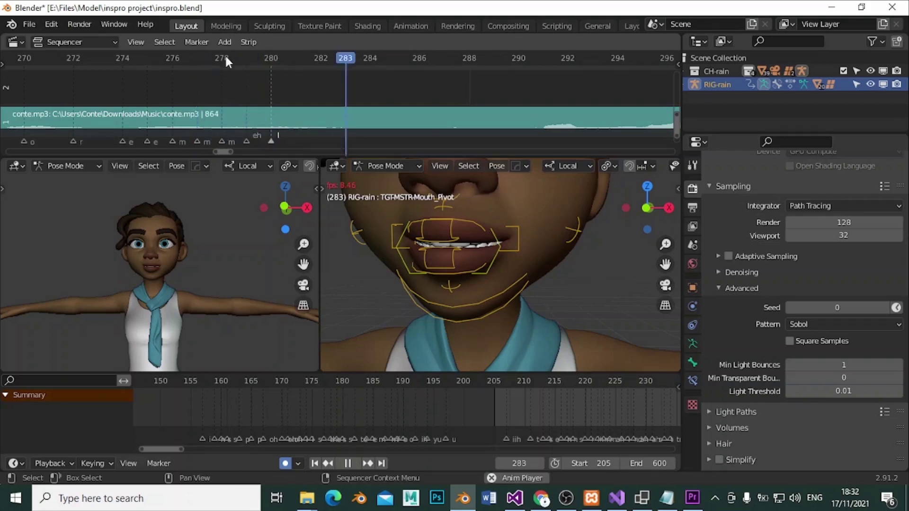
pyautogui.click(226, 59)
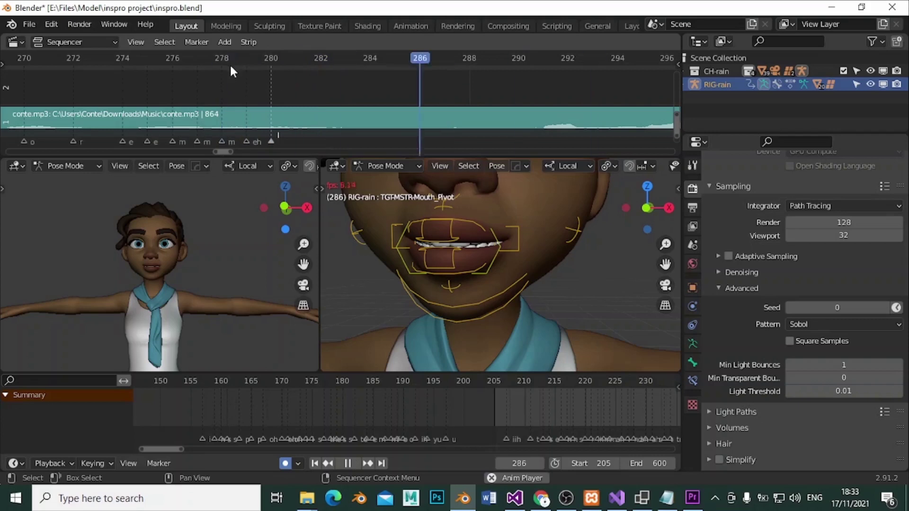
pyautogui.moveTo(231, 58); pyautogui.dragTo(321, 47)
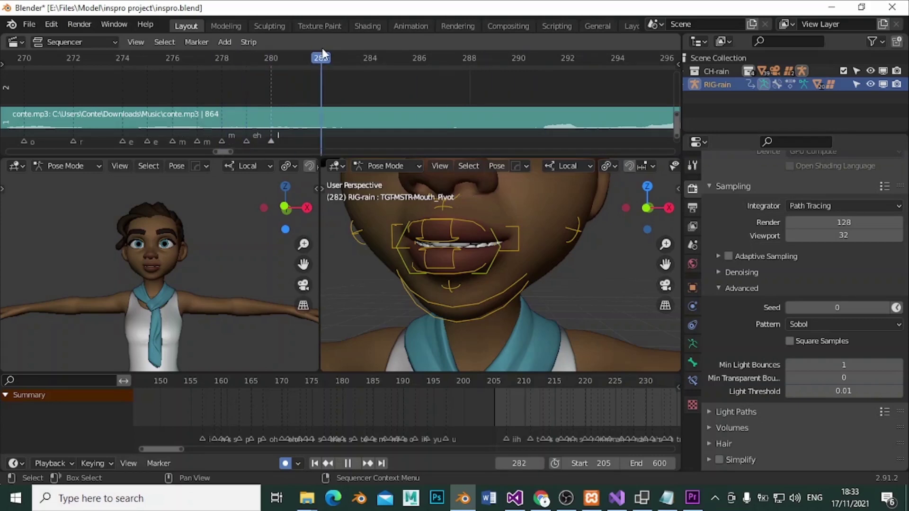
pyautogui.press('F2')
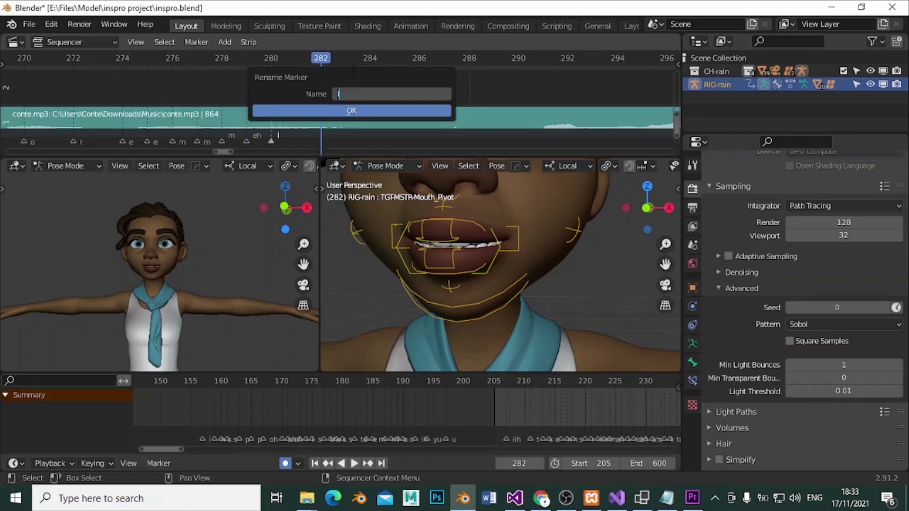
# Add another marker named l at frame 282.
pyautogui.press('Return')
pyautogui.press('m')
pyautogui.press('F2')
pyautogui.write('l')
pyautogui.press('Return')
# Replay the passage from frame 277 to about 285 to check the marker timing.
pyautogui.moveTo(320, 59); pyautogui.dragTo(252, 67)
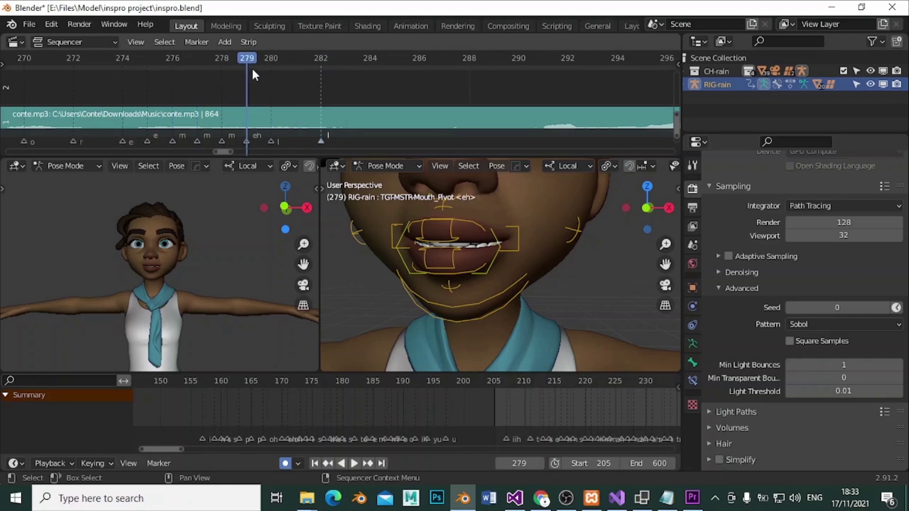
pyautogui.press('space')
pyautogui.press('space')
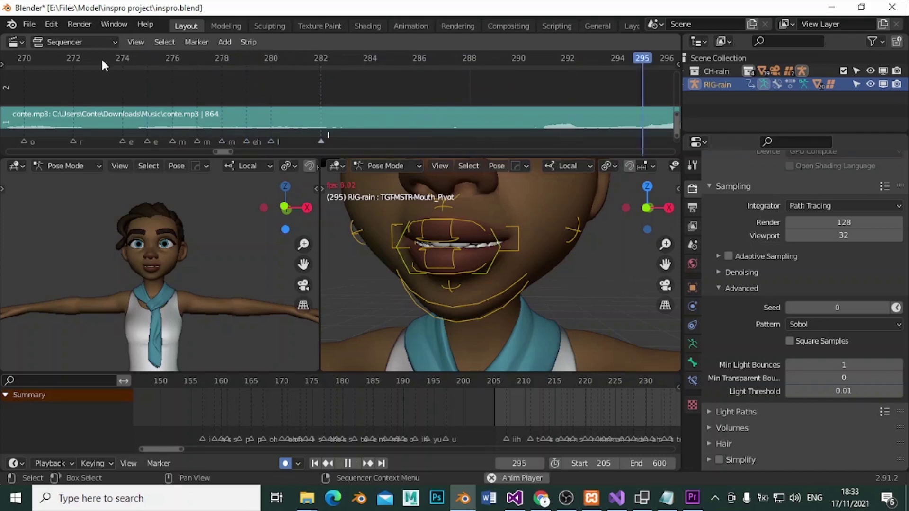
pyautogui.press('space')
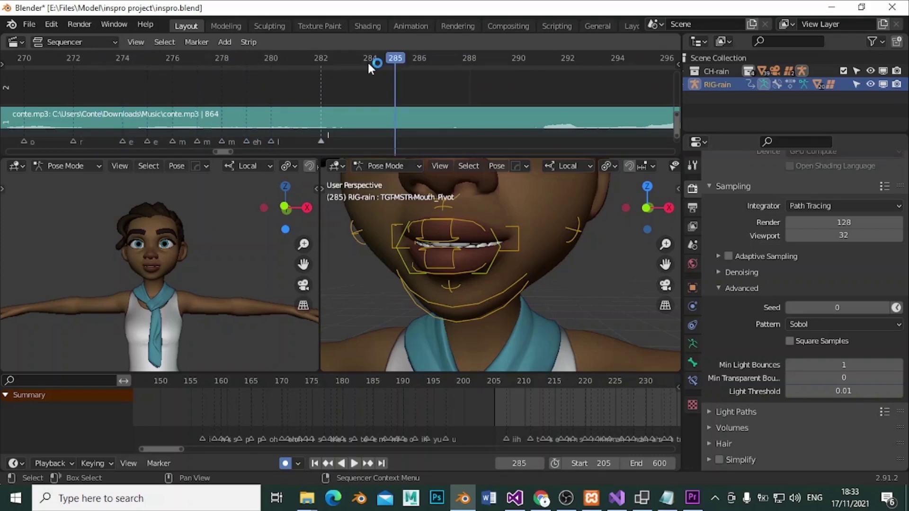
pyautogui.press('space')
pyautogui.press('space')
pyautogui.click(525, 58)
pyautogui.press('space')
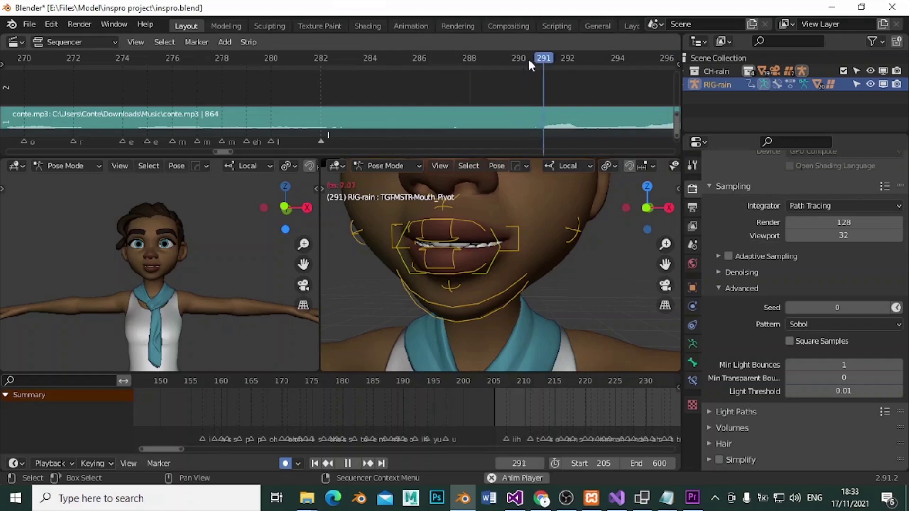
# Play the audio from frame 295 and scrub back to frame 287.
pyautogui.press('space')
pyautogui.click(466, 57)
pyautogui.press('space')
pyautogui.press('space')
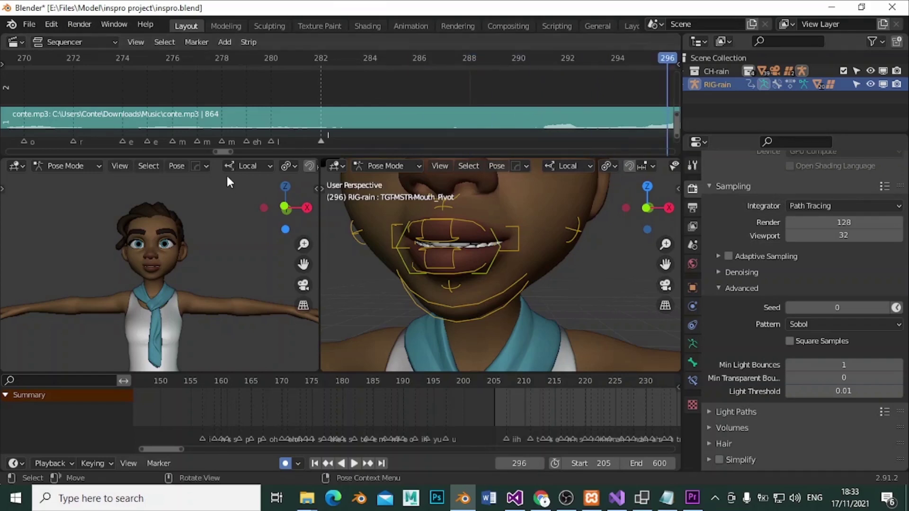
pyautogui.moveTo(222, 153); pyautogui.dragTo(233, 151)
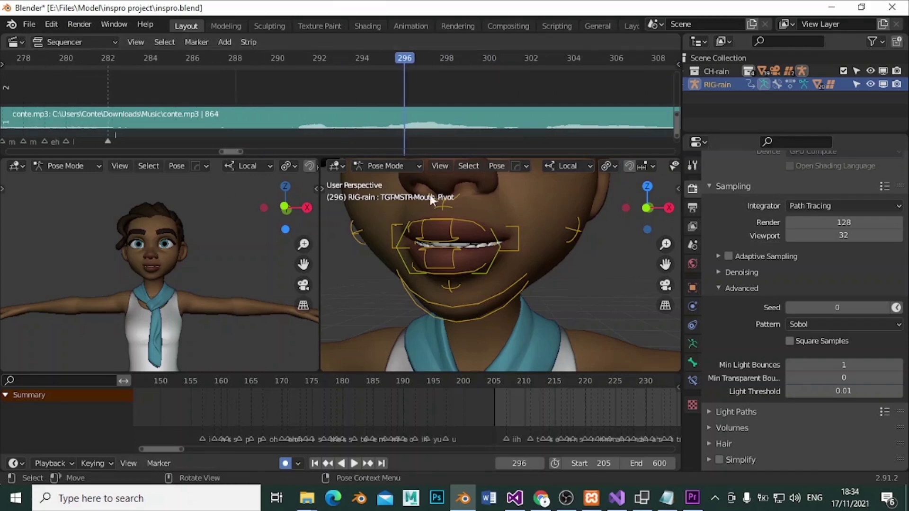
pyautogui.click(377, 57)
pyautogui.press('space')
pyautogui.moveTo(377, 57); pyautogui.dragTo(236, 76)
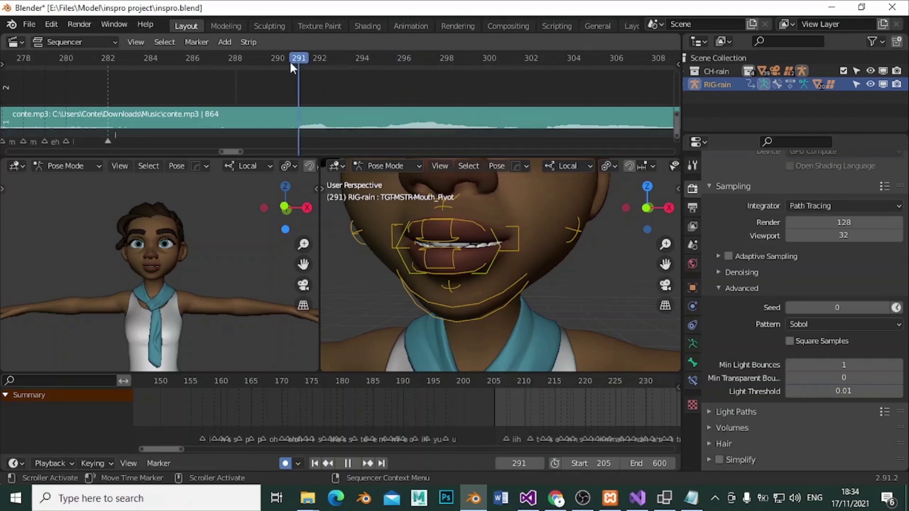
# Stop playback, show the armature's inspro pose library and select the idle pose.
pyautogui.press('space')
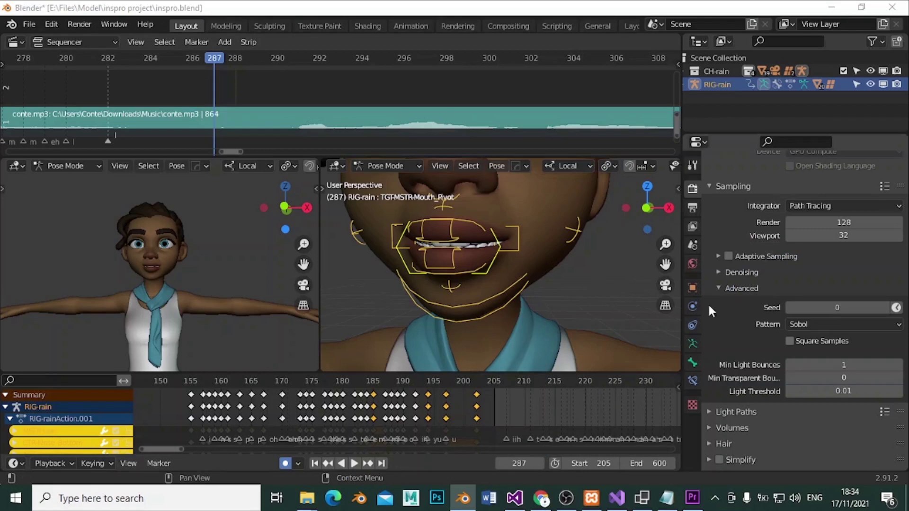
pyautogui.click(696, 361)
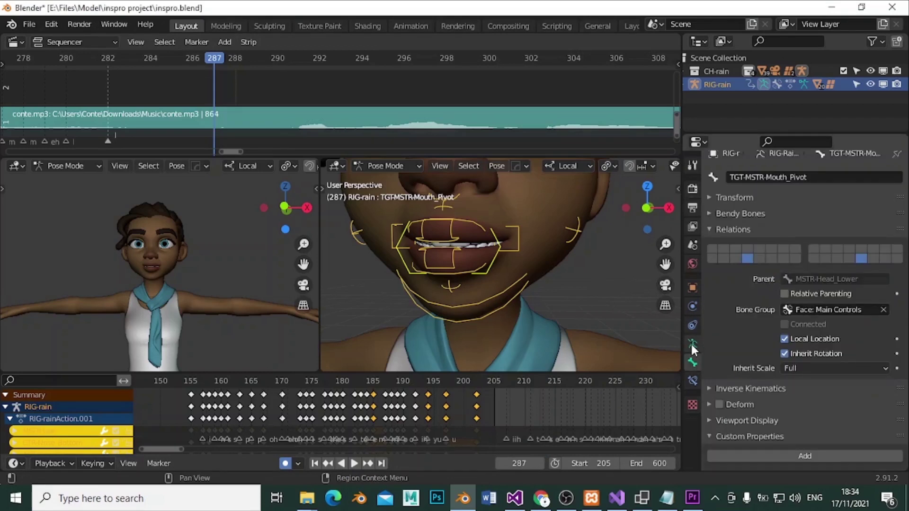
pyautogui.click(691, 342)
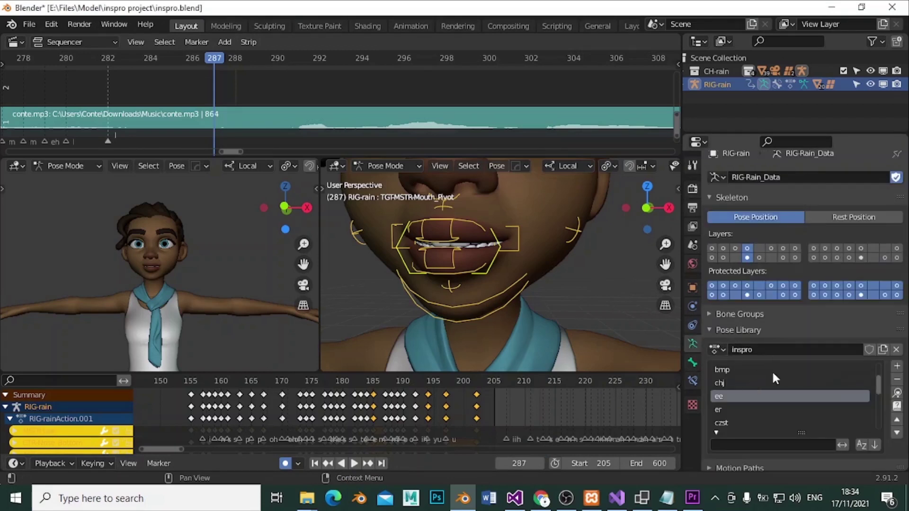
pyautogui.scroll(5, 757, 374)
pyautogui.click(732, 377)
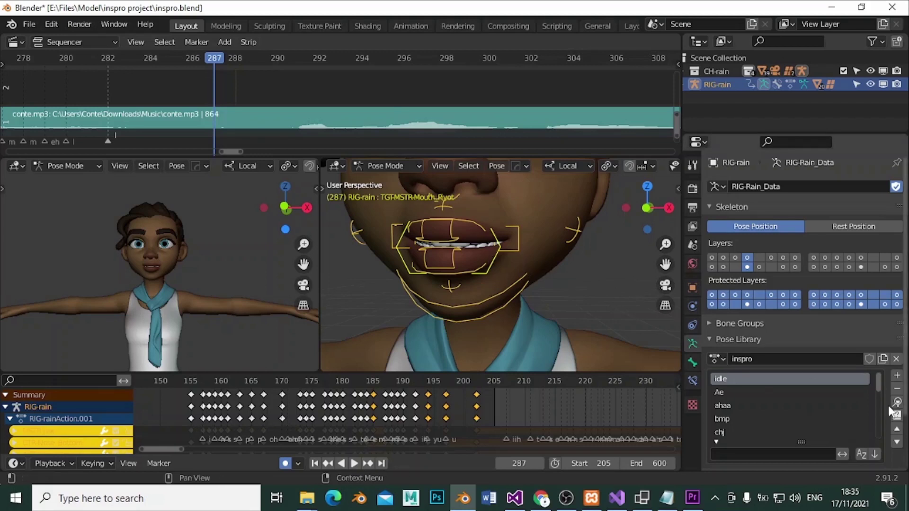
# Move the MSTR-Jaw bone vertically along Z, adjusting it twice, so the lips close.
pyautogui.click(464, 298)
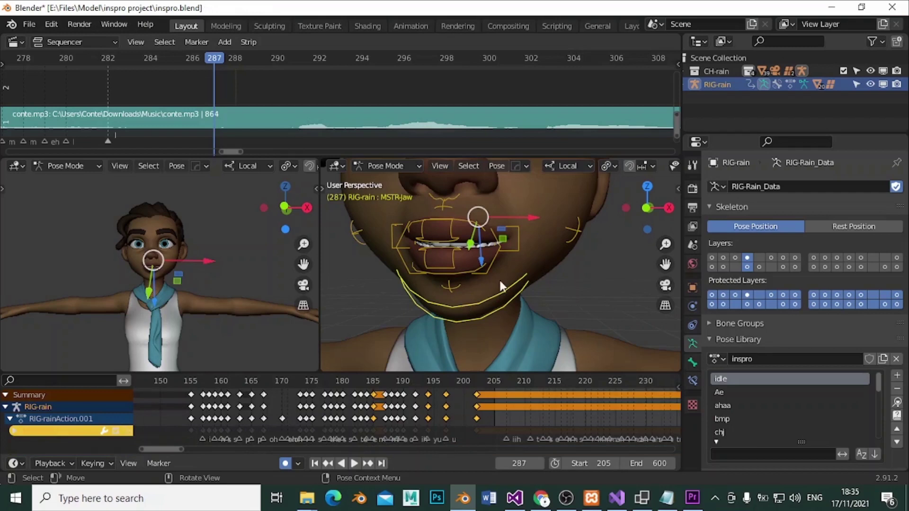
pyautogui.press('g')
pyautogui.press('z')
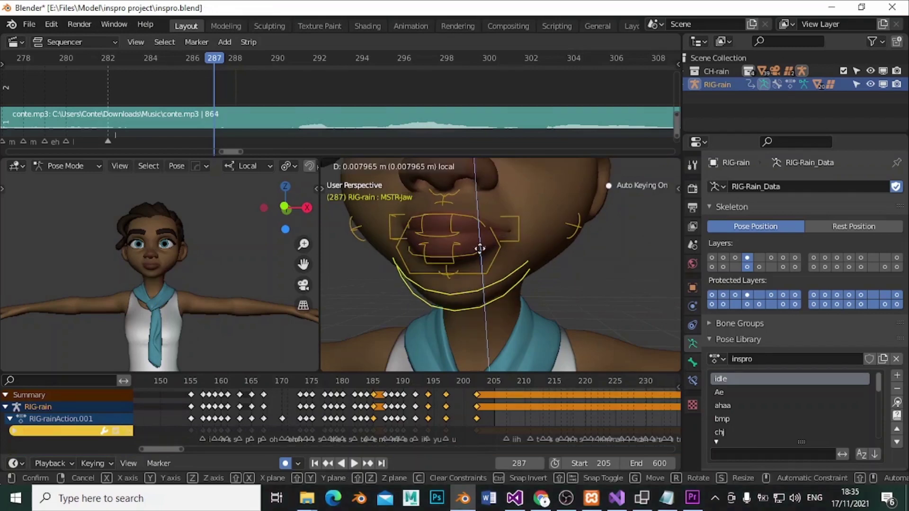
pyautogui.click(557, 281)
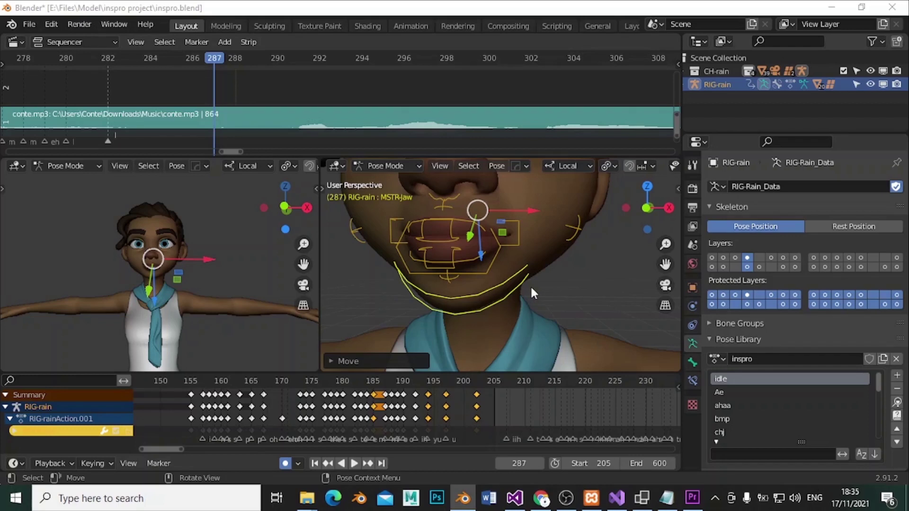
pyautogui.scroll(2, 195, 258)
pyautogui.scroll(2, 230, 250)
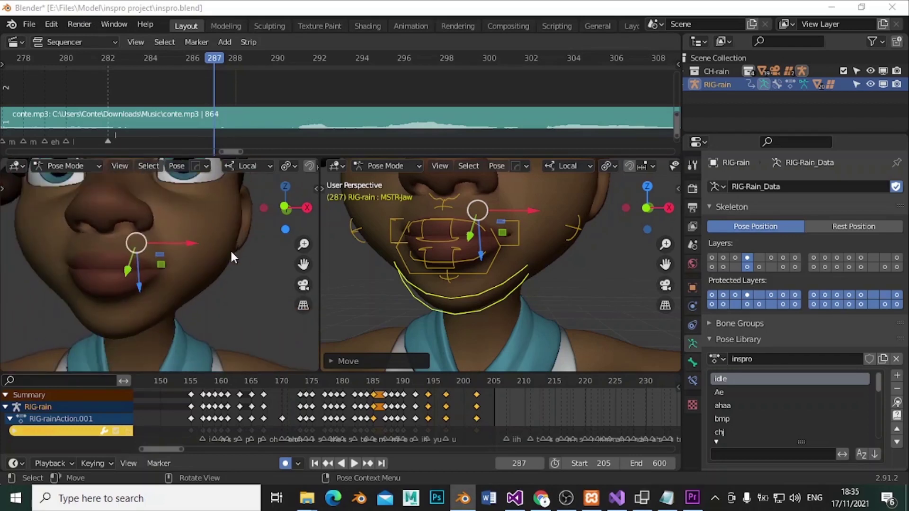
pyautogui.scroll(2, 230, 249)
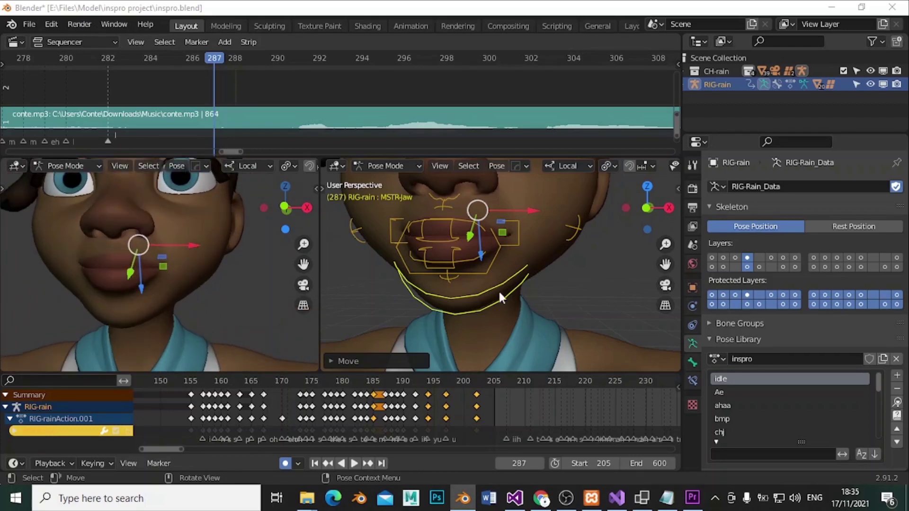
pyautogui.press('g')
pyautogui.press('z')
pyautogui.click(477, 256)
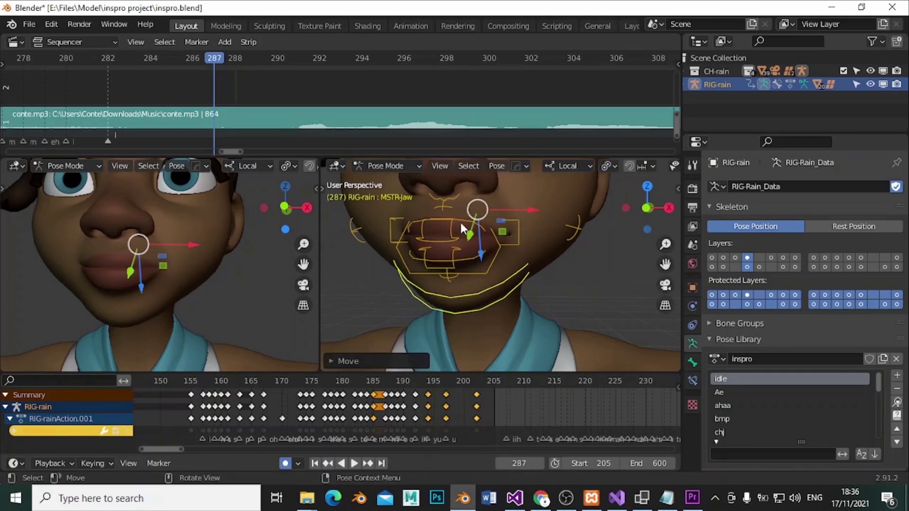
# Select the upper and lower lip controls and frame the mouth in a front close-up.
pyautogui.click(468, 234)
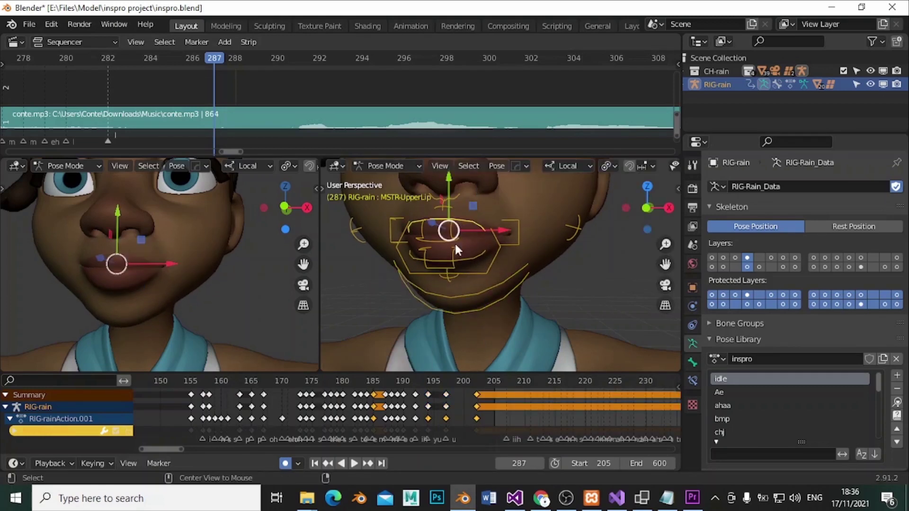
pyautogui.click(452, 237)
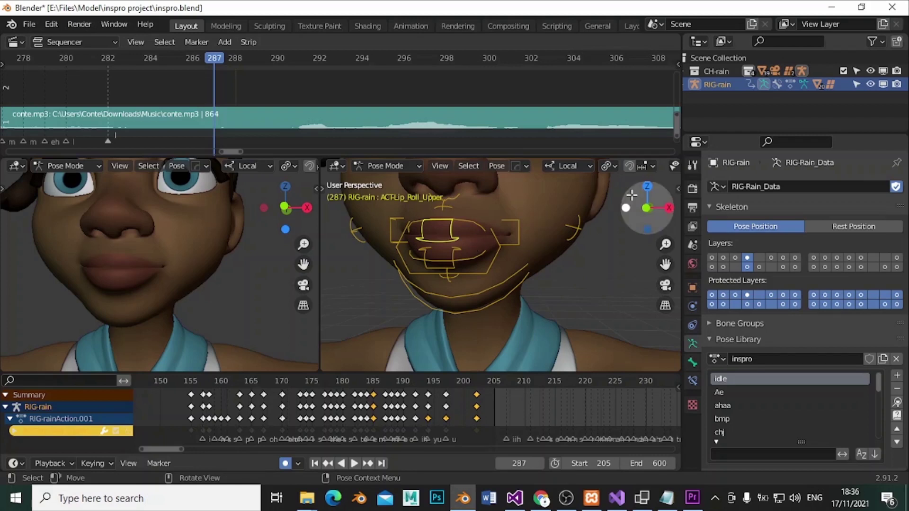
pyautogui.moveTo(647, 208)
pyautogui.mouseDown()
pyautogui.moveTo(623, 206)
pyautogui.moveTo(637, 208)
pyautogui.mouseUp()
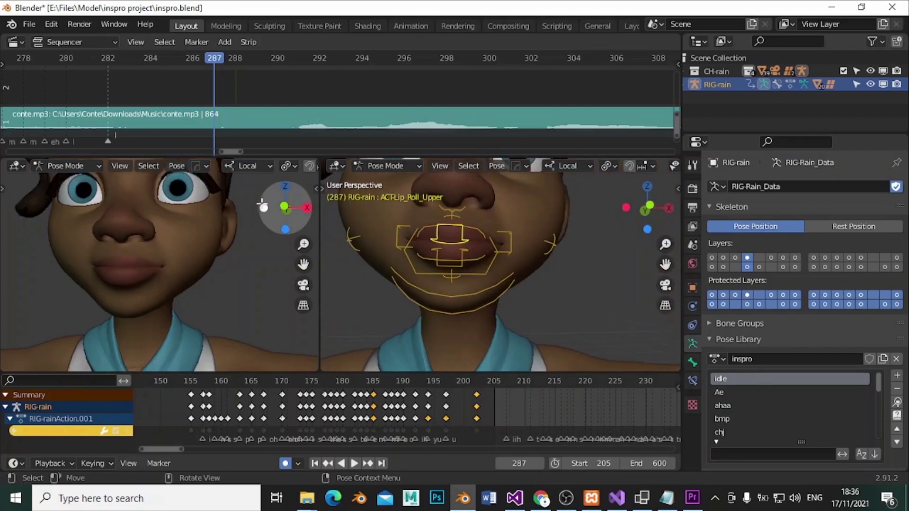
pyautogui.moveTo(190, 261); pyautogui.dragTo(214, 265, button='middle')
pyautogui.click(449, 276)
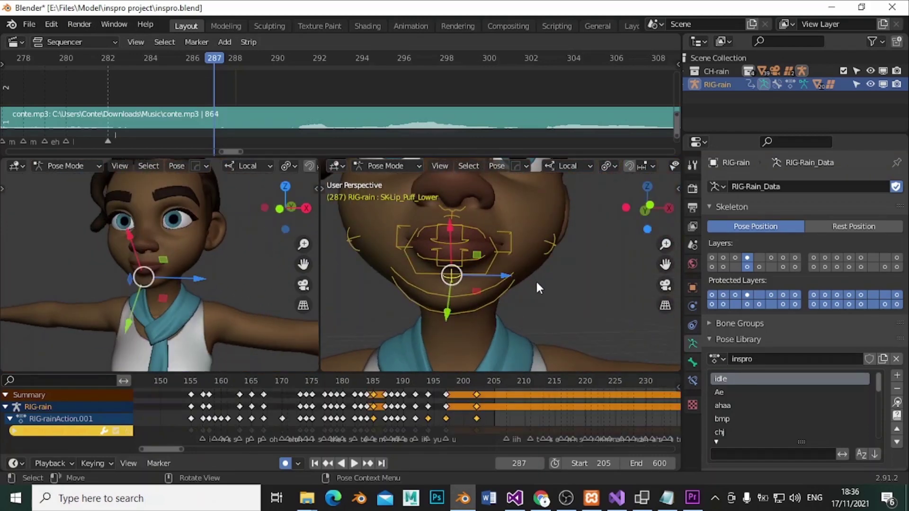
pyautogui.click(512, 263)
pyautogui.scroll(-3, 512, 263)
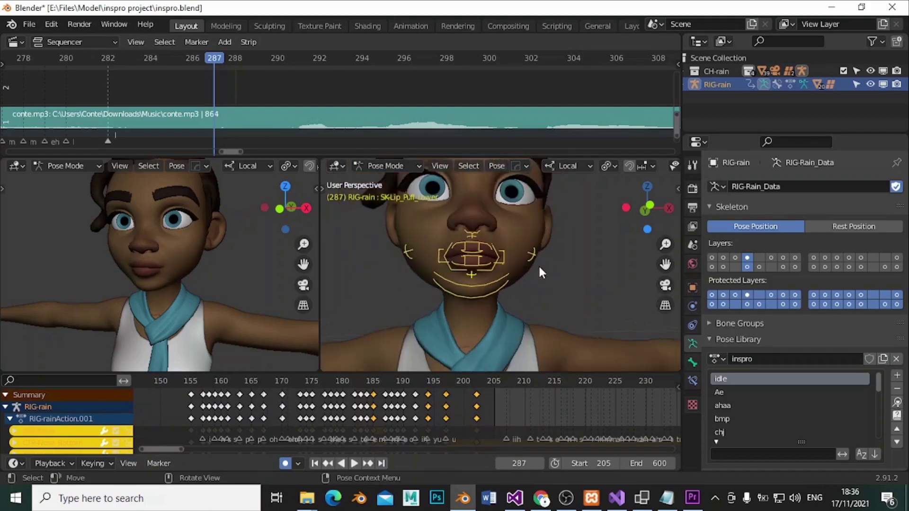
pyautogui.moveTo(646, 208); pyautogui.dragTo(609, 233)
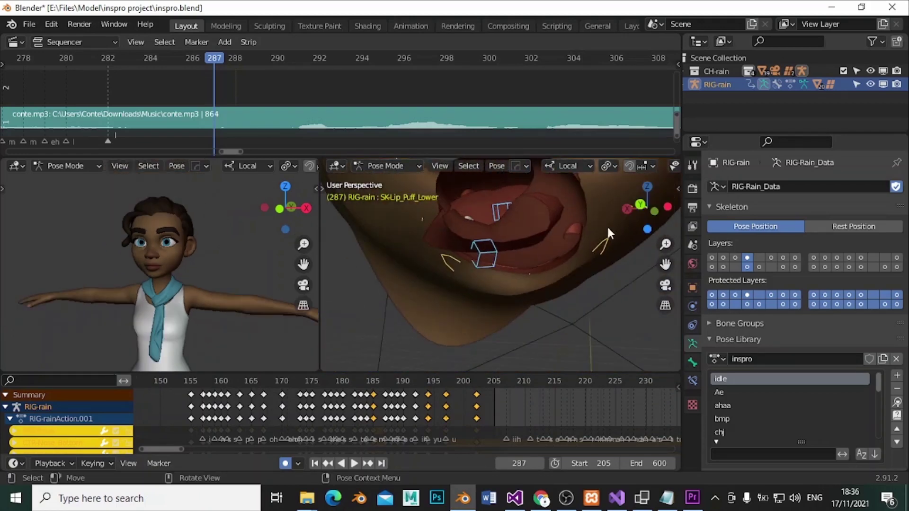
pyautogui.moveTo(610, 233); pyautogui.dragTo(544, 236, button='middle')
pyautogui.moveTo(188, 260)
pyautogui.mouseDown(button='middle')
pyautogui.moveTo(213, 264)
pyautogui.moveTo(222, 255)
pyautogui.mouseUp(button='middle')
pyautogui.moveTo(545, 236); pyautogui.dragTo(590, 238, button='middle')
pyautogui.scroll(5, 590, 238)
# Nudge the ACTFLips_CornerR right lip-corner bone slightly into place.
pyautogui.click(385, 251)
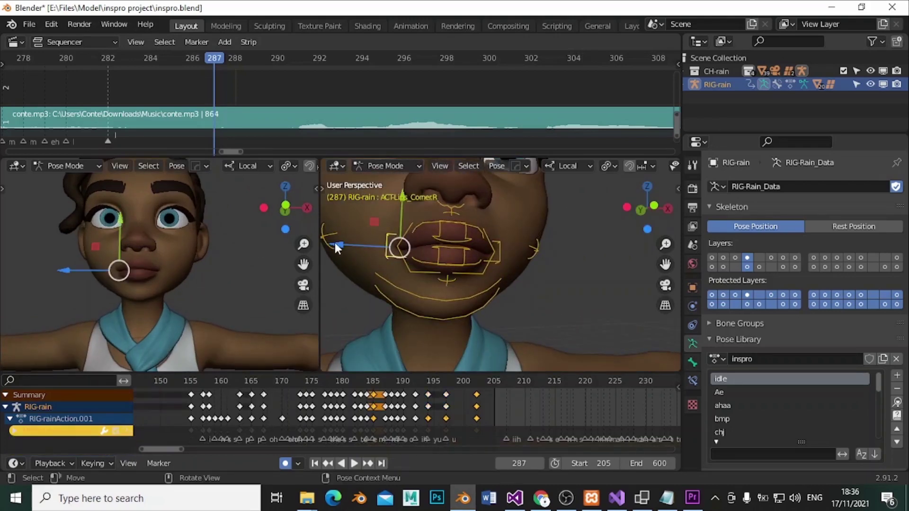
pyautogui.moveTo(336, 247)
pyautogui.mouseDown()
pyautogui.moveTo(346, 258)
pyautogui.moveTo(332, 244)
pyautogui.mouseUp()
pyautogui.press('Escape')
pyautogui.moveTo(400, 192); pyautogui.dragTo(399, 187)
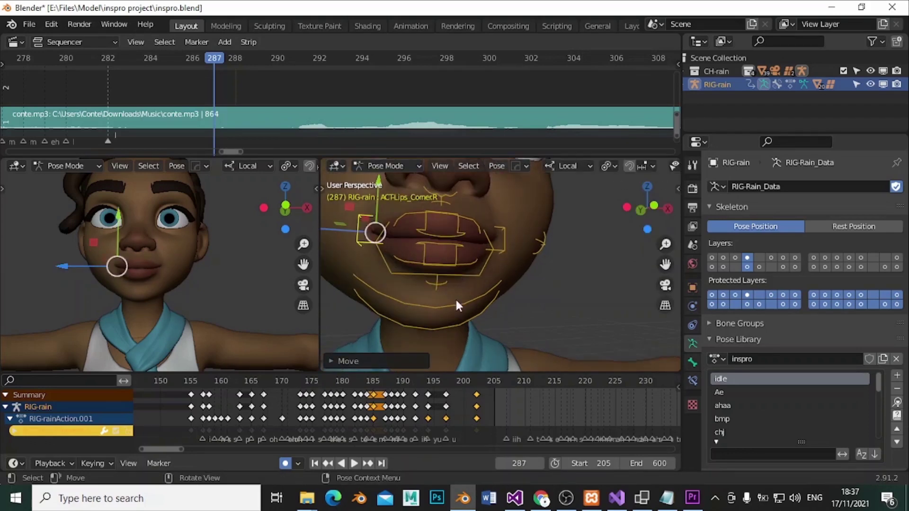
pyautogui.click(443, 261)
pyautogui.scroll(-2, 467, 253)
pyautogui.scroll(-2, 497, 256)
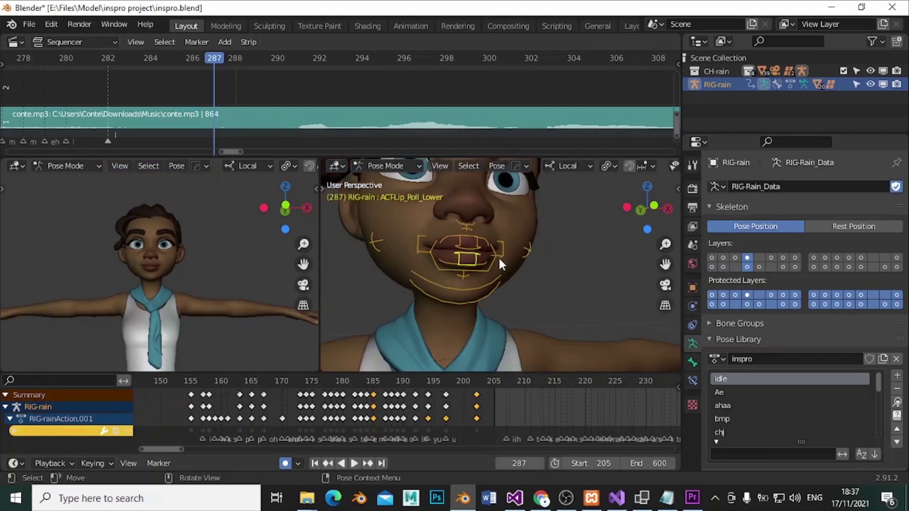
# Add the current mouth pose to the inspro pose library and rename it idle2.
pyautogui.click(897, 375)
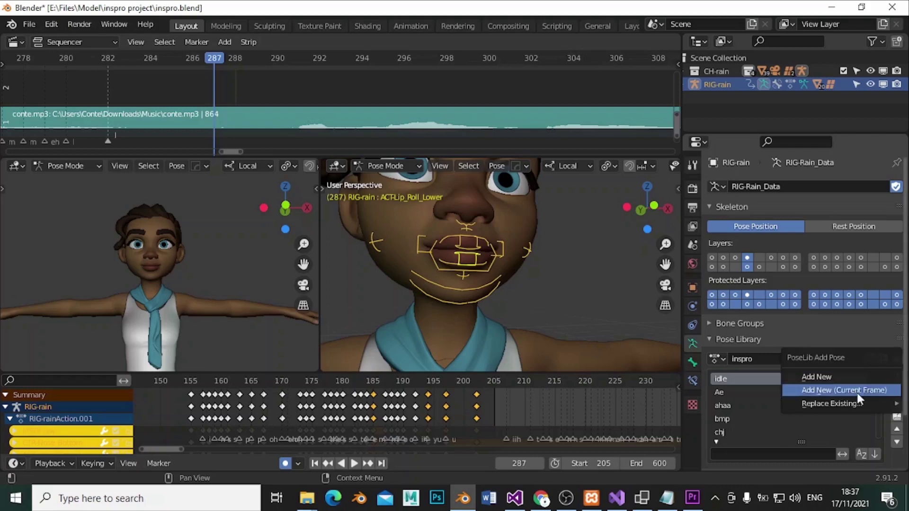
pyautogui.click(832, 374)
pyautogui.doubleClick(761, 432)
pyautogui.press('BackSpace')
pyautogui.write('idle2')
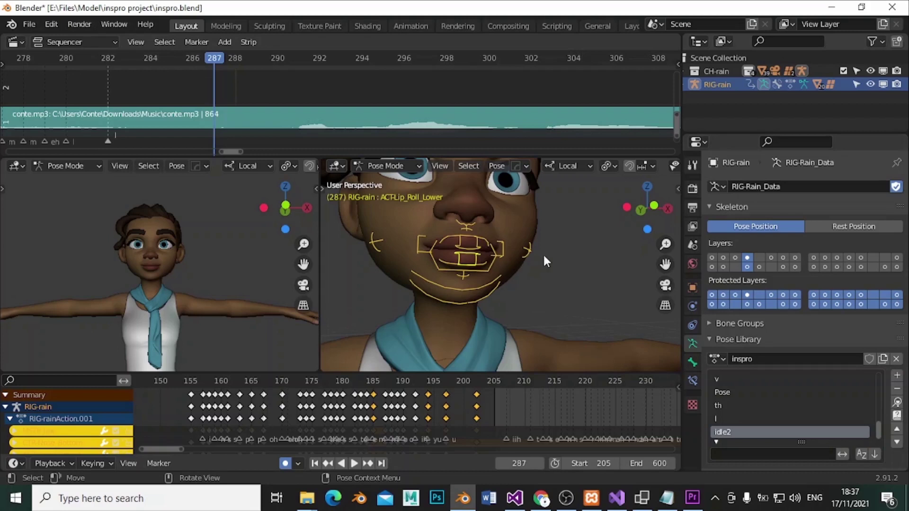
pyautogui.click(897, 376)
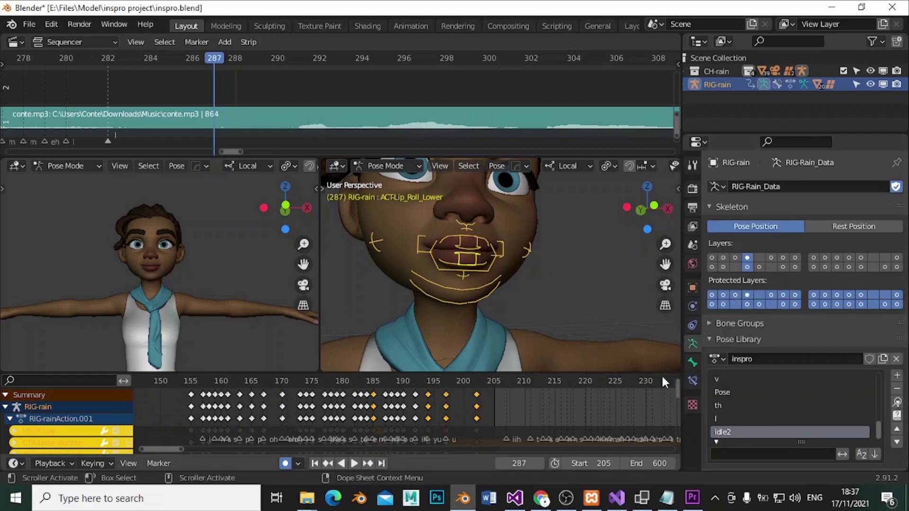
pyautogui.click(541, 497)
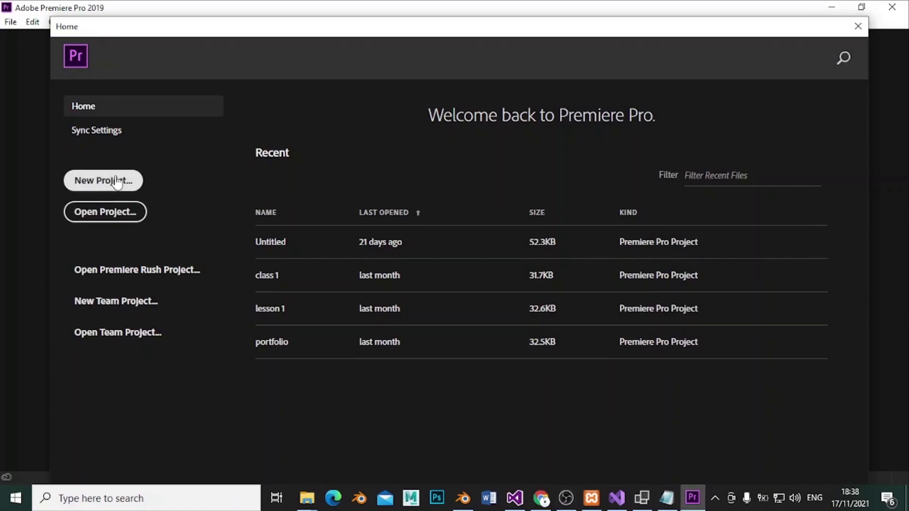
# Create a new Premiere Pro project named 'behind the scenes' in E:\erer.
pyautogui.click(119, 181)
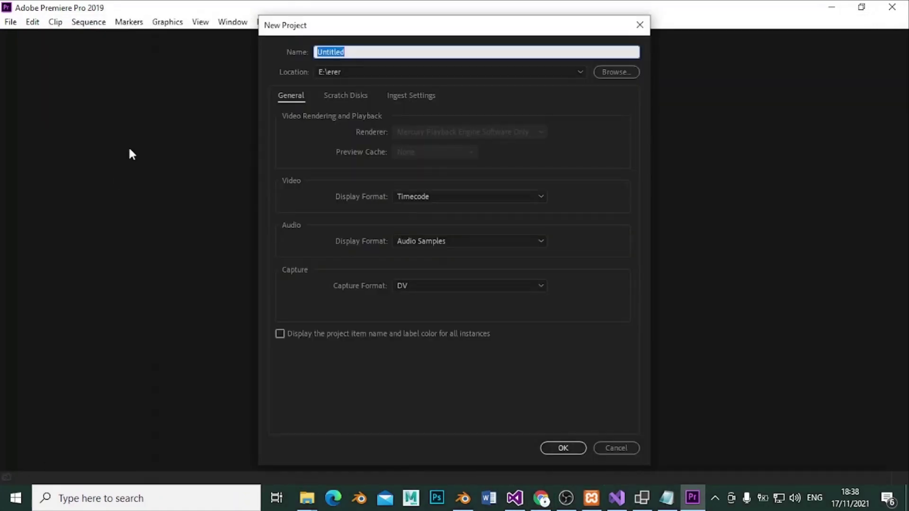
pyautogui.write('asd')
pyautogui.press('BackSpace')
pyautogui.press('BackSpace')
pyautogui.press('BackSpace')
pyautogui.write('behind')
pyautogui.write(' the')
pyautogui.press('BackSpace')
pyautogui.press('BackSpace')
pyautogui.press('BackSpace')
pyautogui.write('the')
pyautogui.write(' scenes')
pyautogui.click(551, 453)
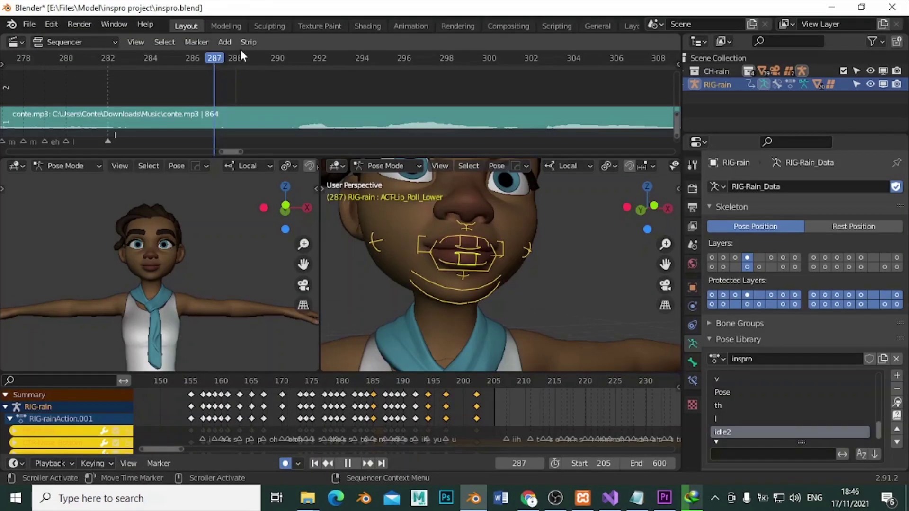
# Scrub and play the audio from frame 283 to locate the dialogue.
pyautogui.click(256, 54)
pyautogui.keyDown('ctrl'); pyautogui.scroll(-5, 239, 432); pyautogui.keyUp('ctrl')
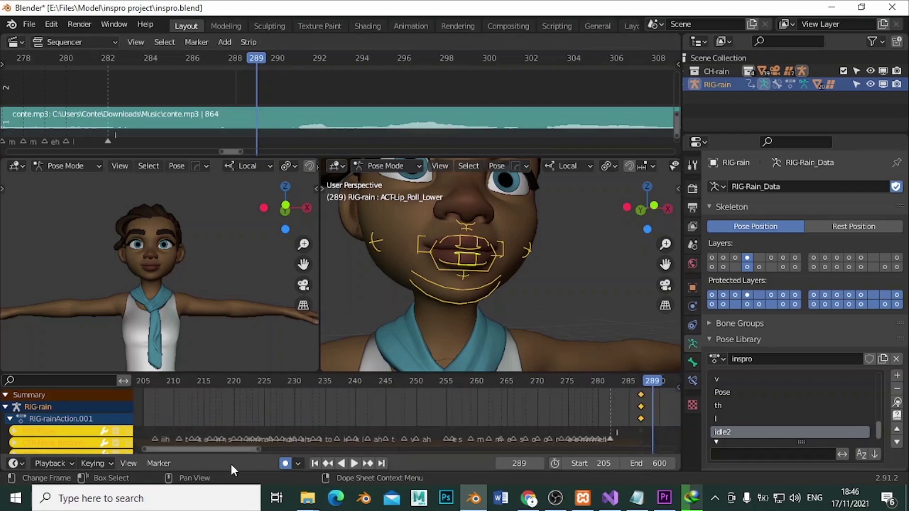
pyautogui.press('space')
pyautogui.moveTo(271, 54); pyautogui.dragTo(136, 68)
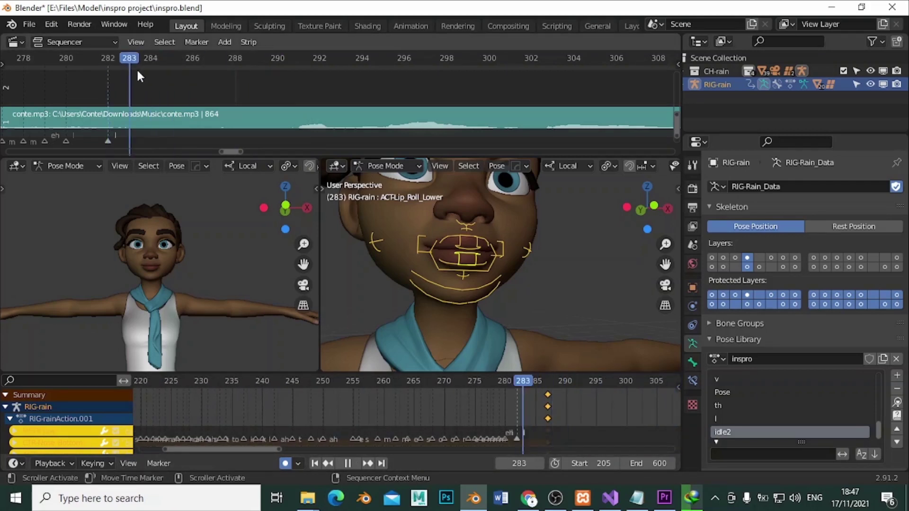
pyautogui.press('Escape')
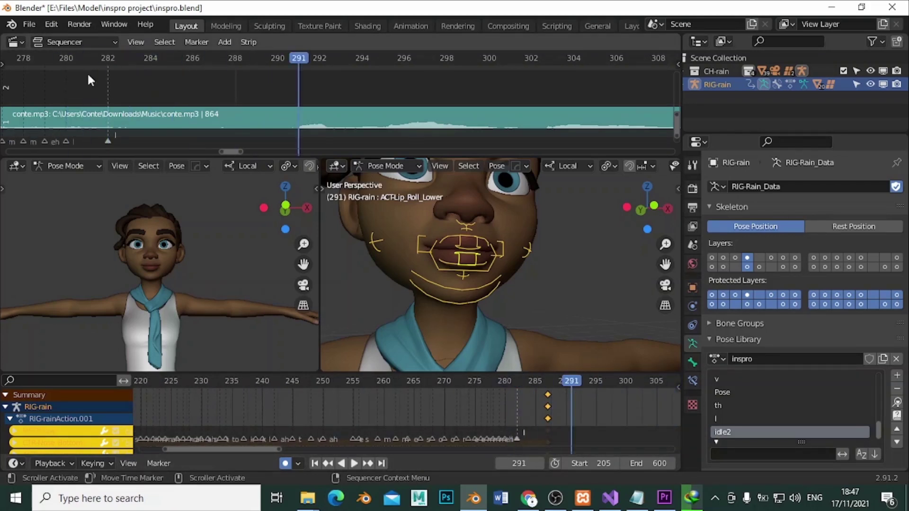
pyautogui.moveTo(66, 55)
pyautogui.mouseDown()
pyautogui.moveTo(132, 57)
pyautogui.moveTo(256, 91)
pyautogui.mouseUp()
pyautogui.press('space')
pyautogui.press('Escape')
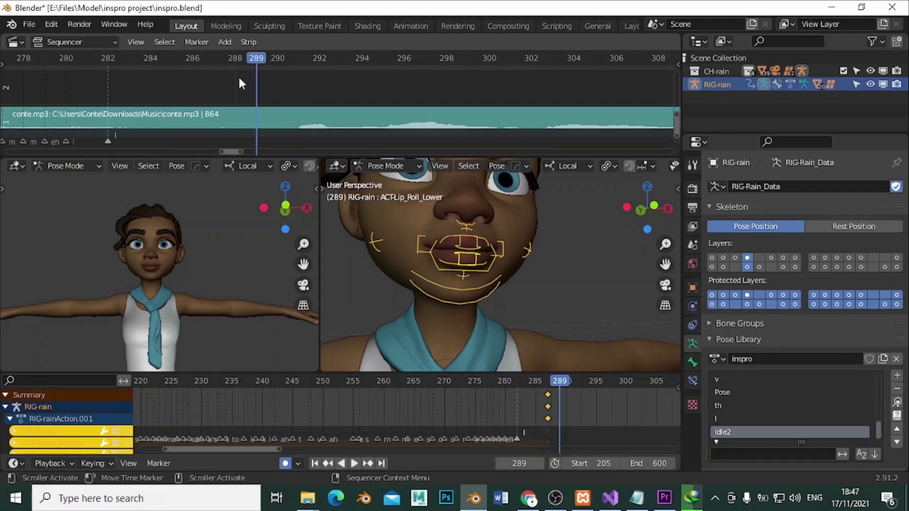
# Add markers named ah at frames 290 and 291.
pyautogui.moveTo(264, 57); pyautogui.dragTo(293, 60)
pyautogui.press('space')
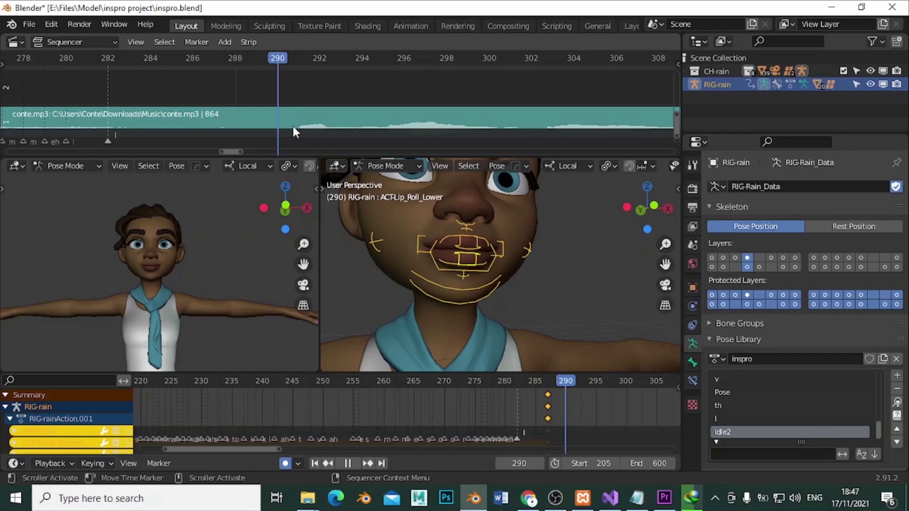
pyautogui.press('space')
pyautogui.press('m')
pyautogui.press('F2')
pyautogui.write('ah')
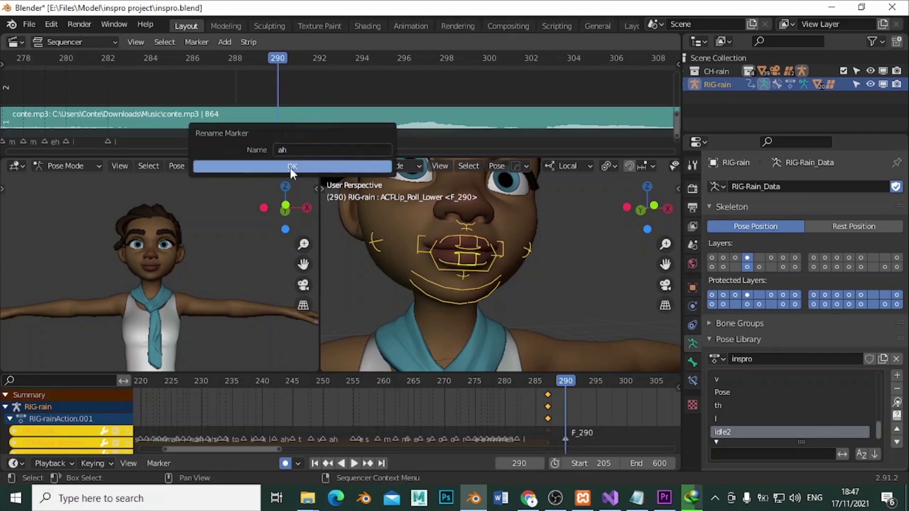
pyautogui.click(290, 168)
pyautogui.moveTo(296, 53)
pyautogui.mouseDown()
pyautogui.moveTo(321, 57)
pyautogui.moveTo(298, 62)
pyautogui.mouseUp()
pyautogui.press('m')
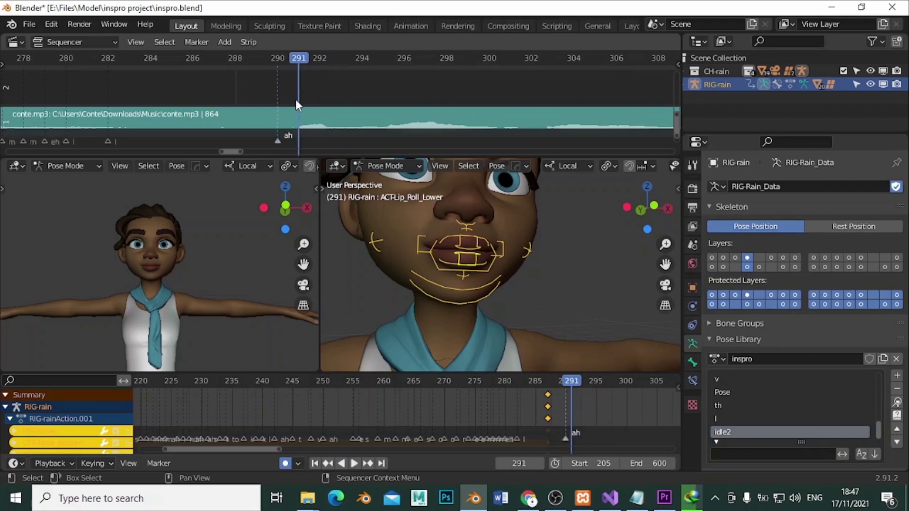
pyautogui.press('F2')
pyautogui.write('ah')
pyautogui.click(291, 139)
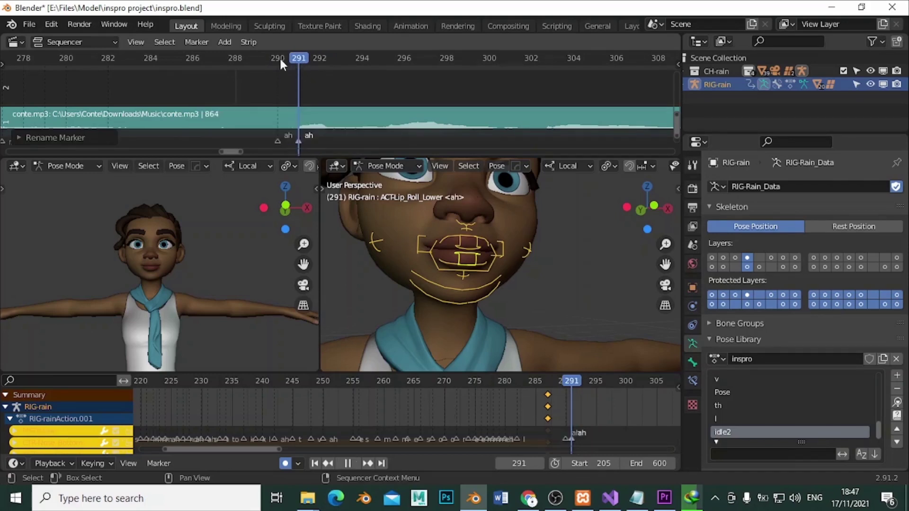
# Add a marker at frame 292 and name it m.
pyautogui.moveTo(280, 57); pyautogui.dragTo(306, 59)
pyautogui.press('Right')
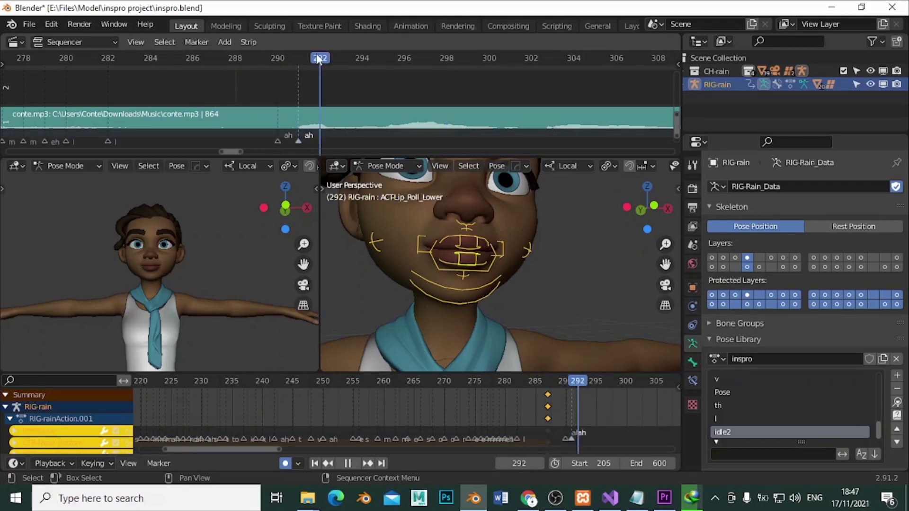
pyautogui.press('m')
pyautogui.press('F2')
pyautogui.write('ah')
pyautogui.press('Return')
pyautogui.press('m')
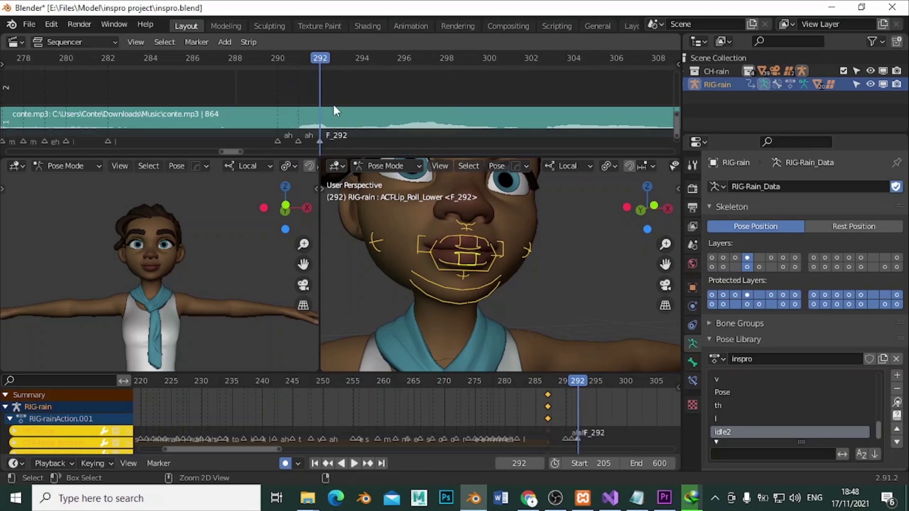
pyautogui.press('F2')
pyautogui.write('m')
pyautogui.press('Return')
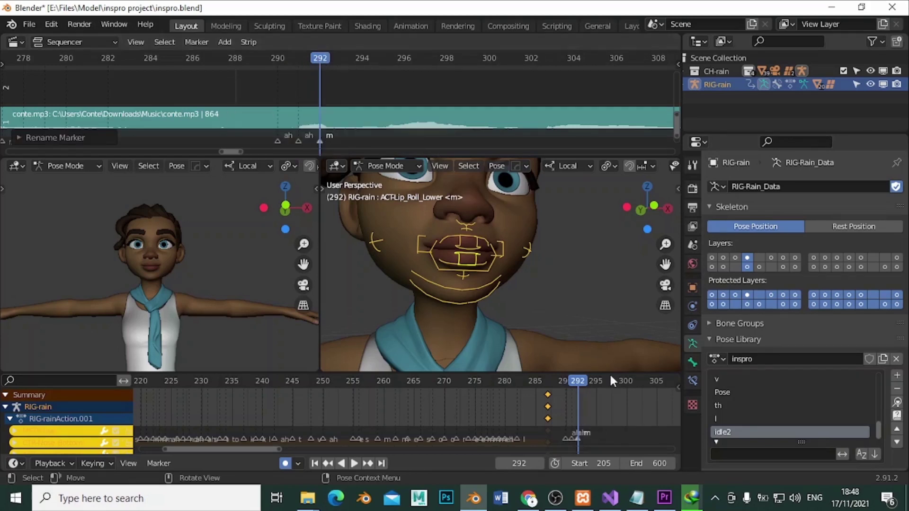
pyautogui.click(557, 501)
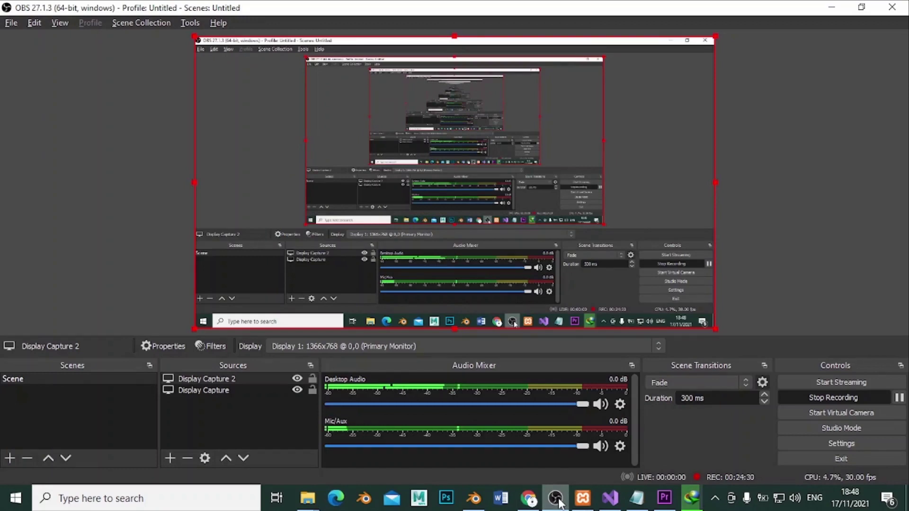
# Add a marker named m at frame 293.
pyautogui.click(473, 497)
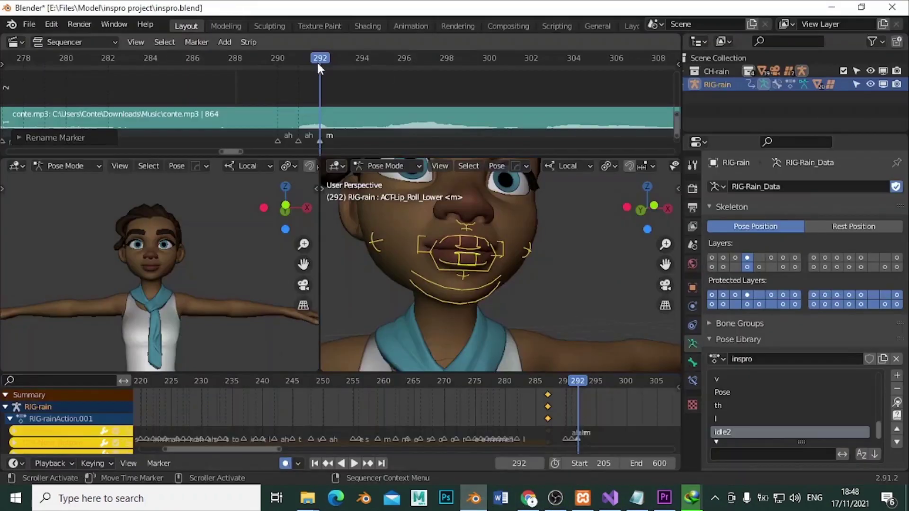
pyautogui.press('space')
pyautogui.moveTo(316, 60)
pyautogui.mouseDown()
pyautogui.moveTo(276, 64)
pyautogui.moveTo(341, 62)
pyautogui.mouseUp()
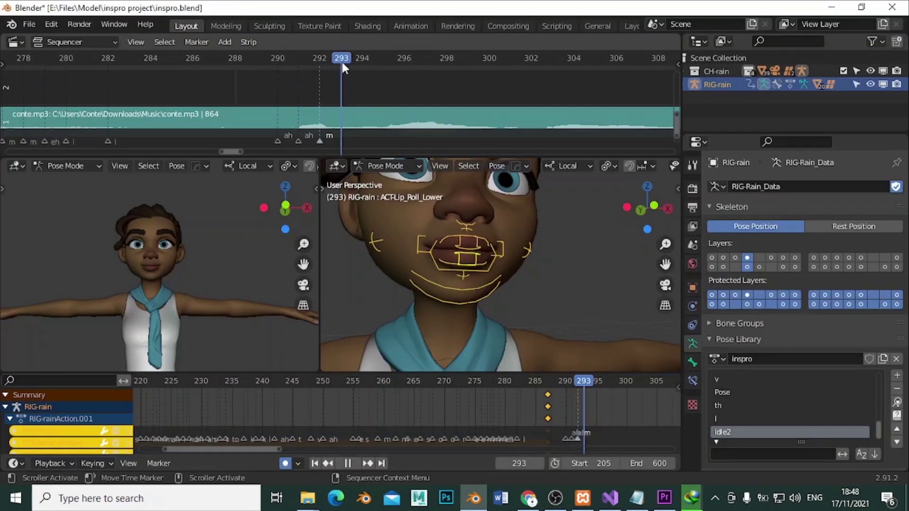
pyautogui.press('m')
pyautogui.press('F2')
pyautogui.write('m')
pyautogui.click(355, 124)
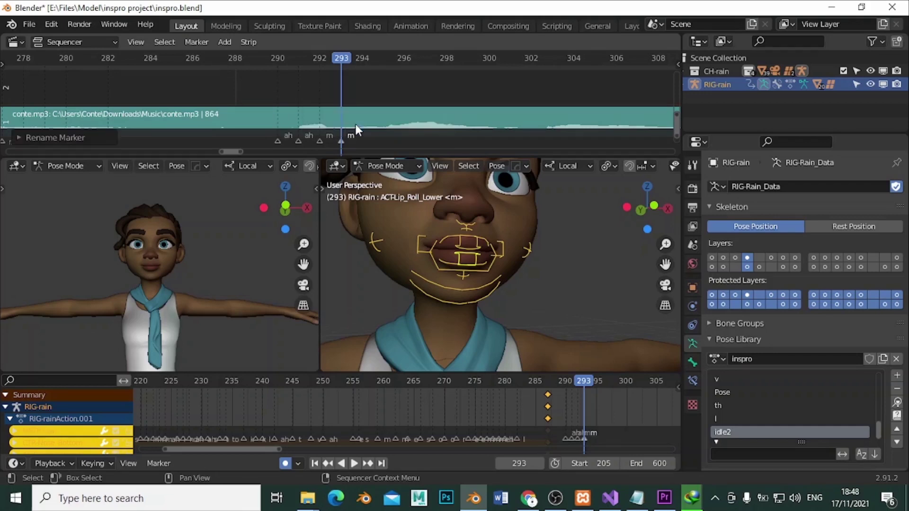
# Add a marker at frame 294 and name it ah.
pyautogui.press('space')
pyautogui.click(285, 61)
pyautogui.click(342, 56)
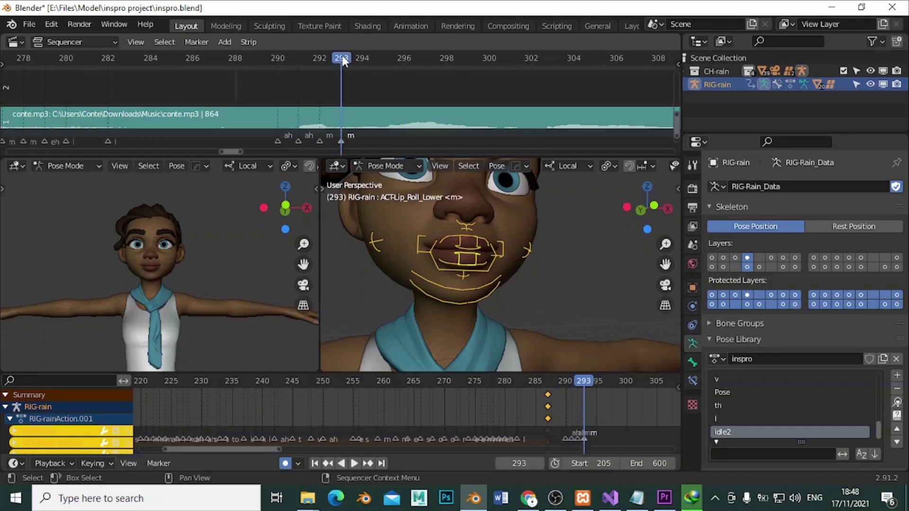
pyautogui.click(369, 57)
pyautogui.press('space')
pyautogui.press('m')
pyautogui.press('F2')
pyautogui.press('BackSpace')
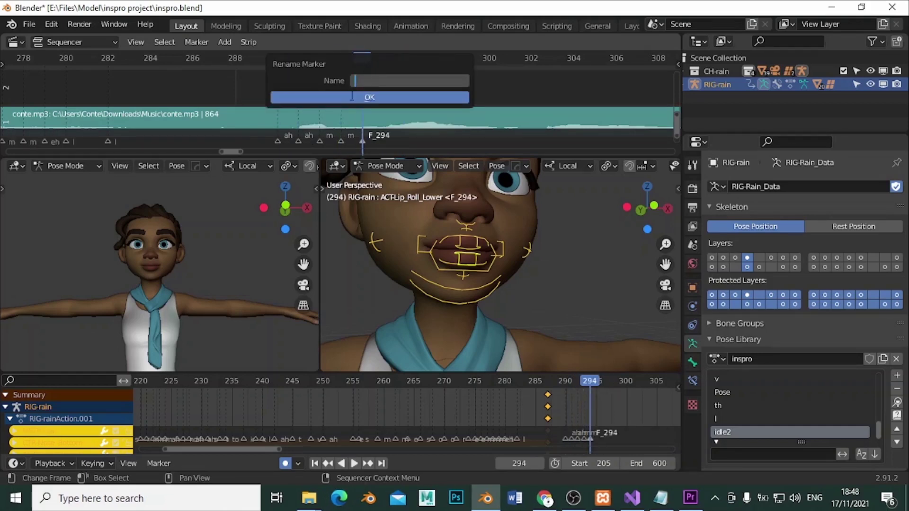
pyautogui.click(351, 98)
pyautogui.press('F2')
pyautogui.write('ah')
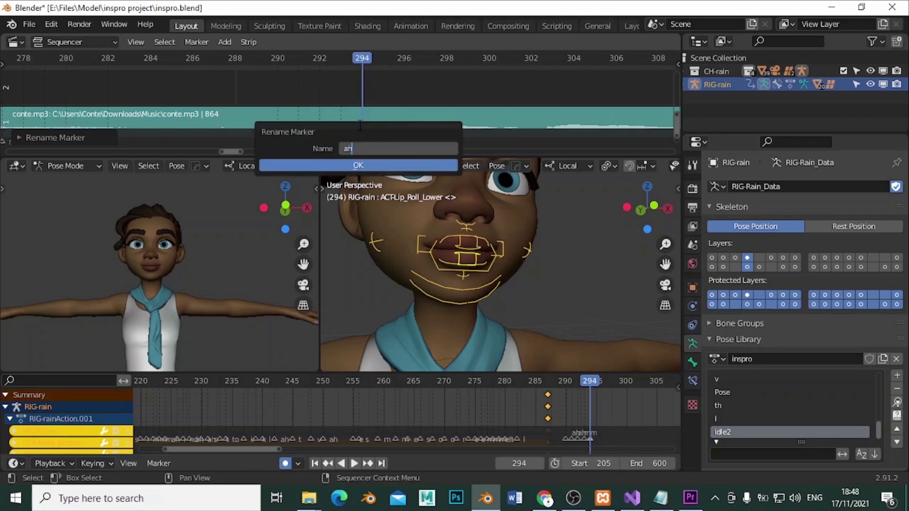
pyautogui.press('Return')
# Replay from frame 290, add a marker at frame 295, and start naming it ah.
pyautogui.click(332, 163)
pyautogui.click(281, 65)
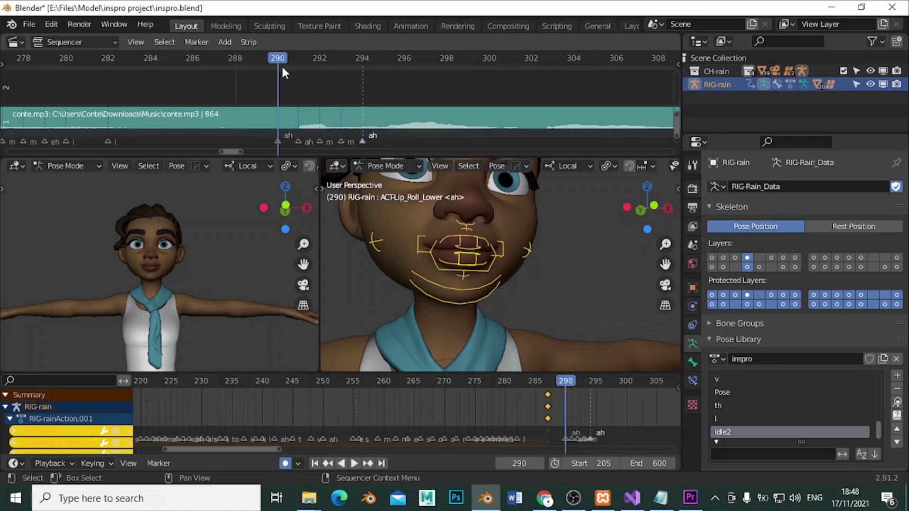
pyautogui.press('space')
pyautogui.moveTo(280, 62); pyautogui.dragTo(386, 59)
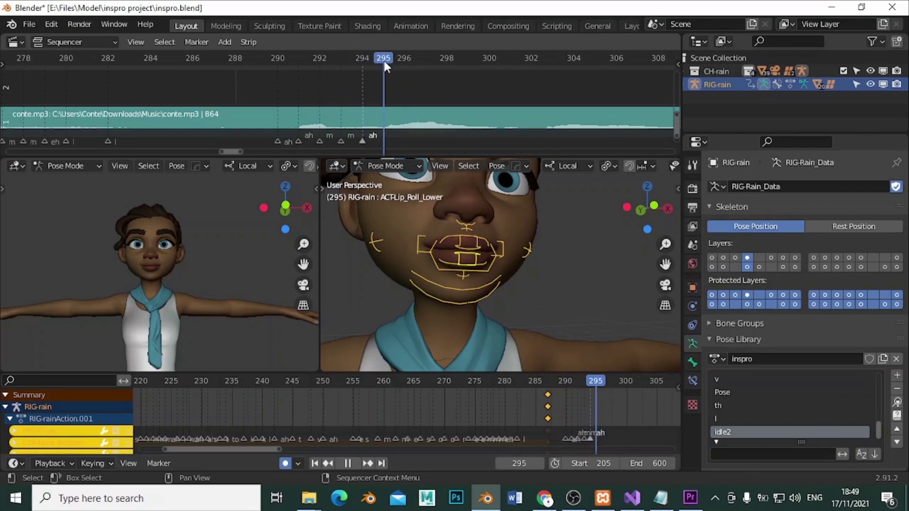
pyautogui.press('m')
pyautogui.press('F2')
pyautogui.write('ah')
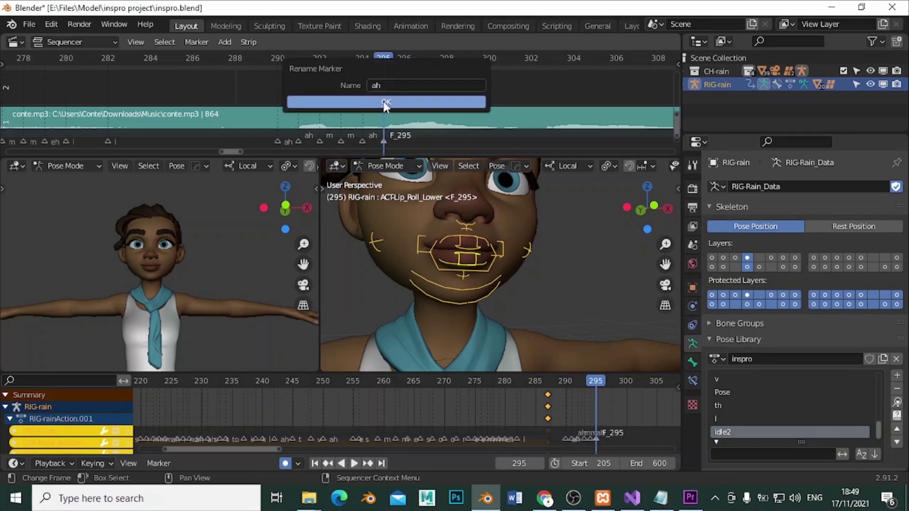